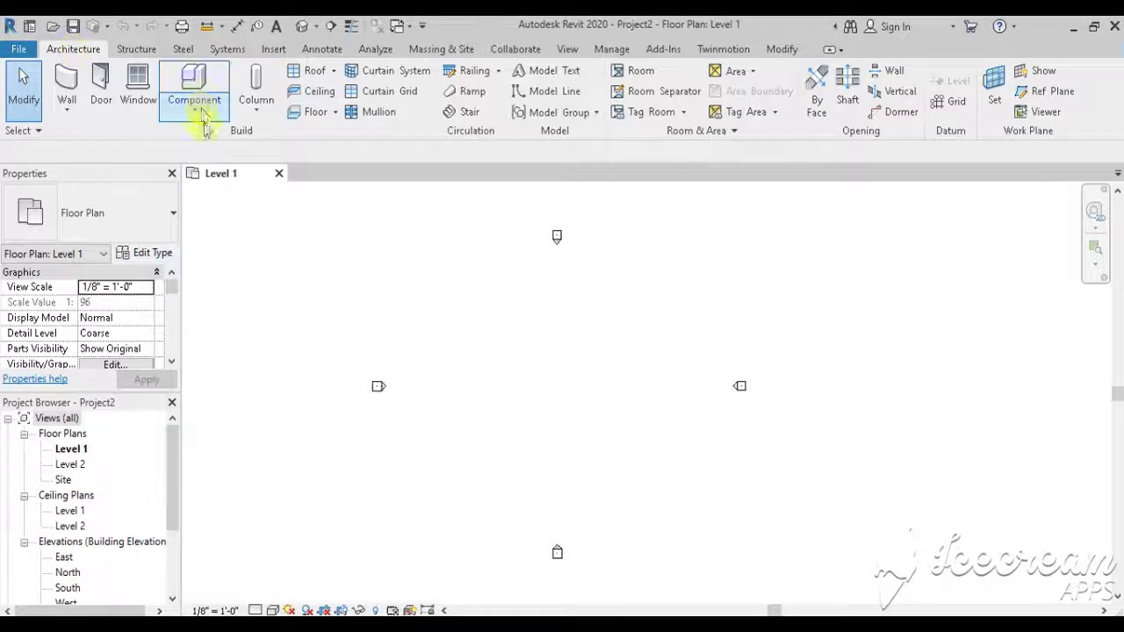
Start a new Model In-Place element in the Walls category and accept its default name
click(203, 113)
click(242, 178)
scroll(533, 314, down, 4)
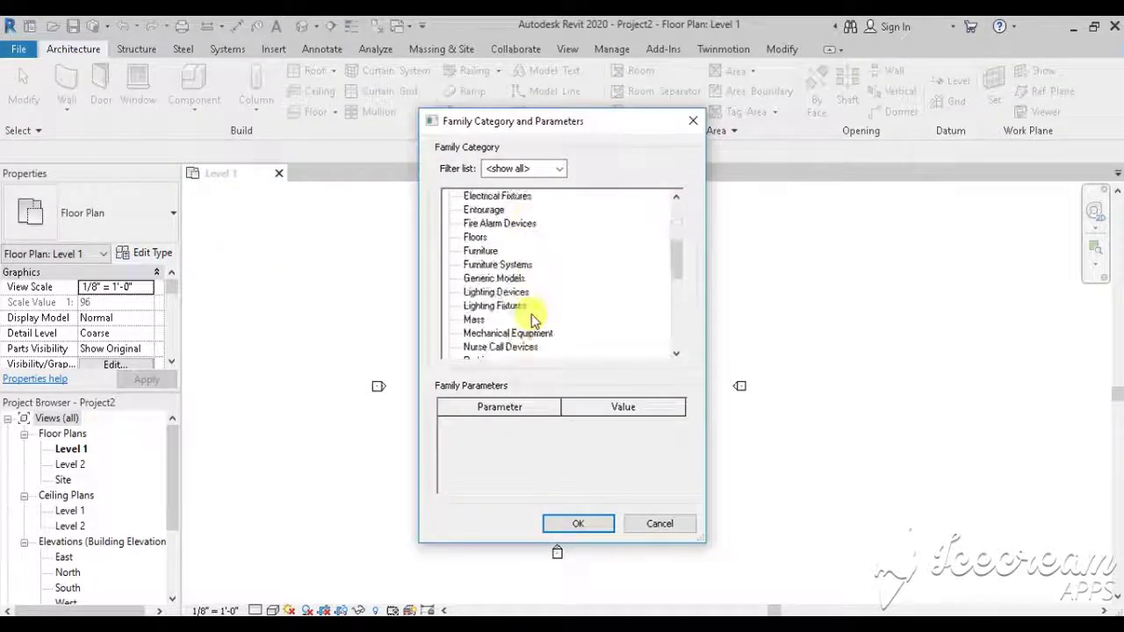
scroll(531, 314, down, 2)
scroll(532, 316, down, 3)
scroll(509, 329, down, 1)
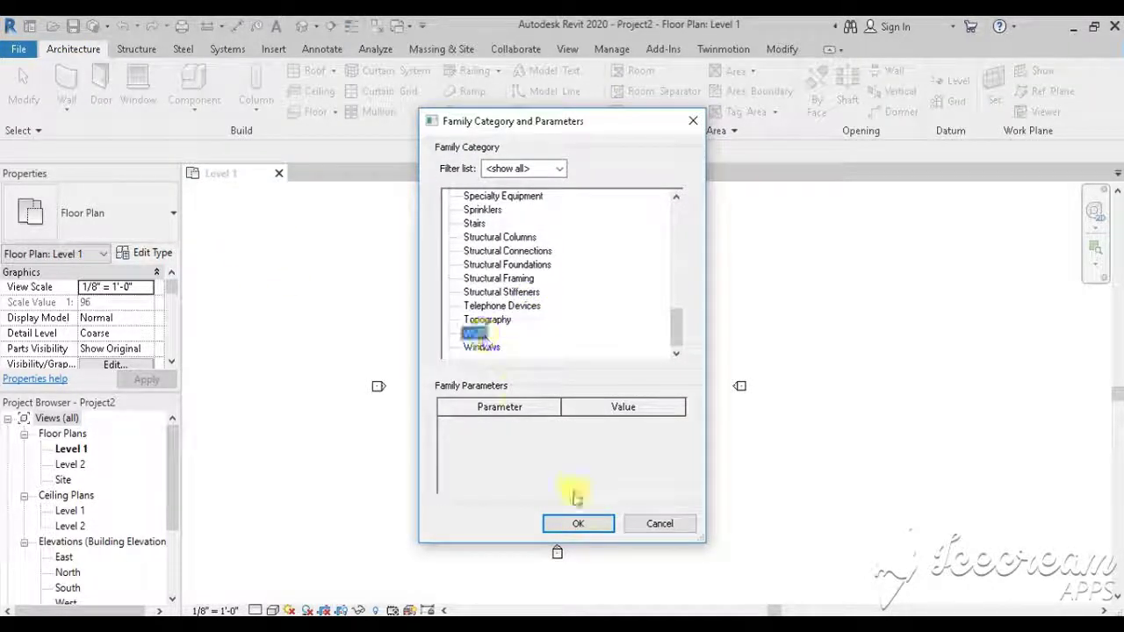
click(577, 522)
click(562, 363)
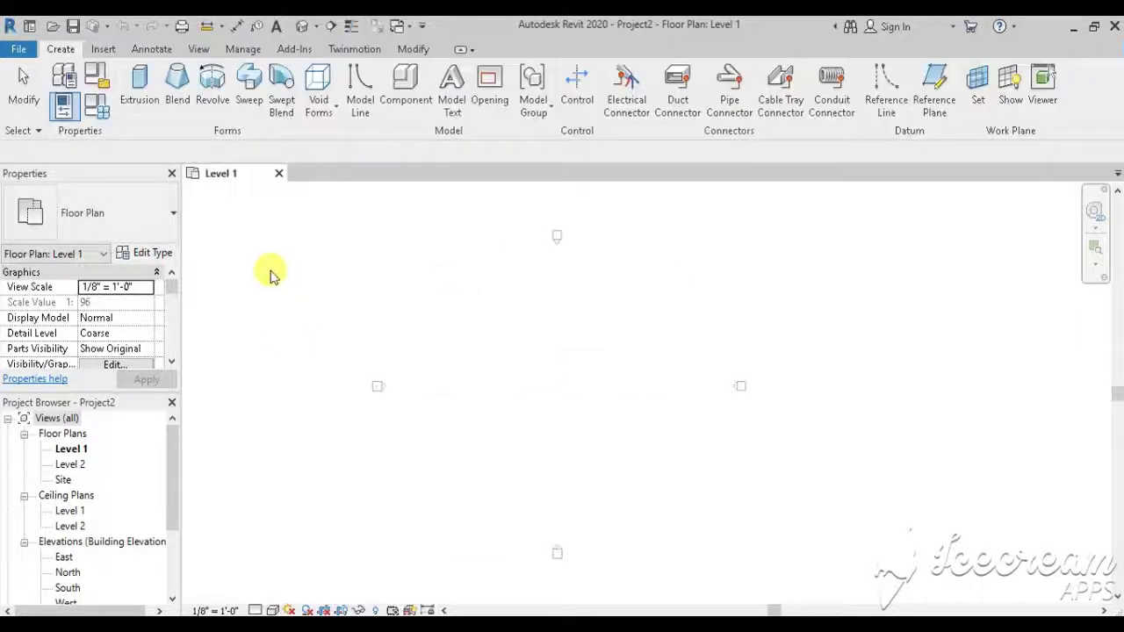
Start an extrusion and discard the first, unfinished arc attempt
click(139, 83)
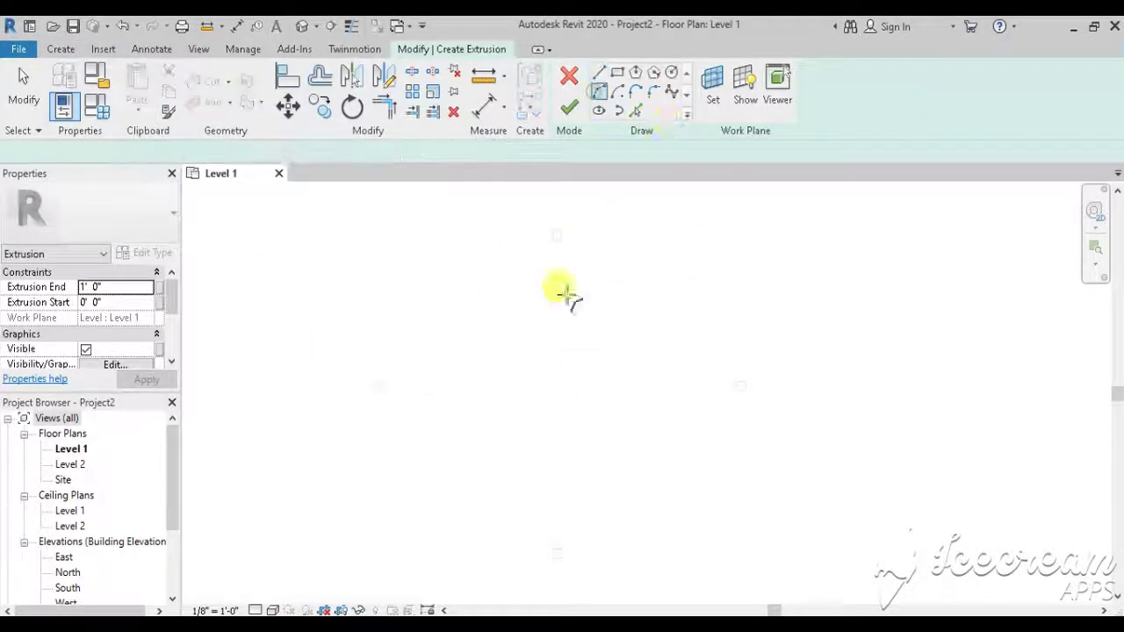
click(420, 384)
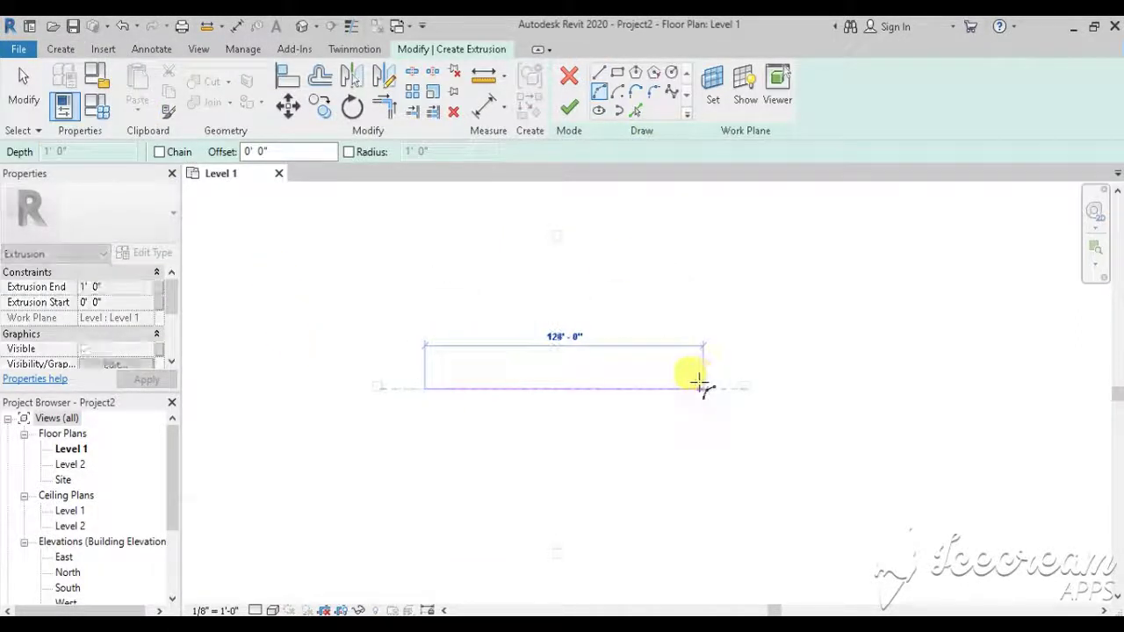
click(709, 381)
key(Escape)
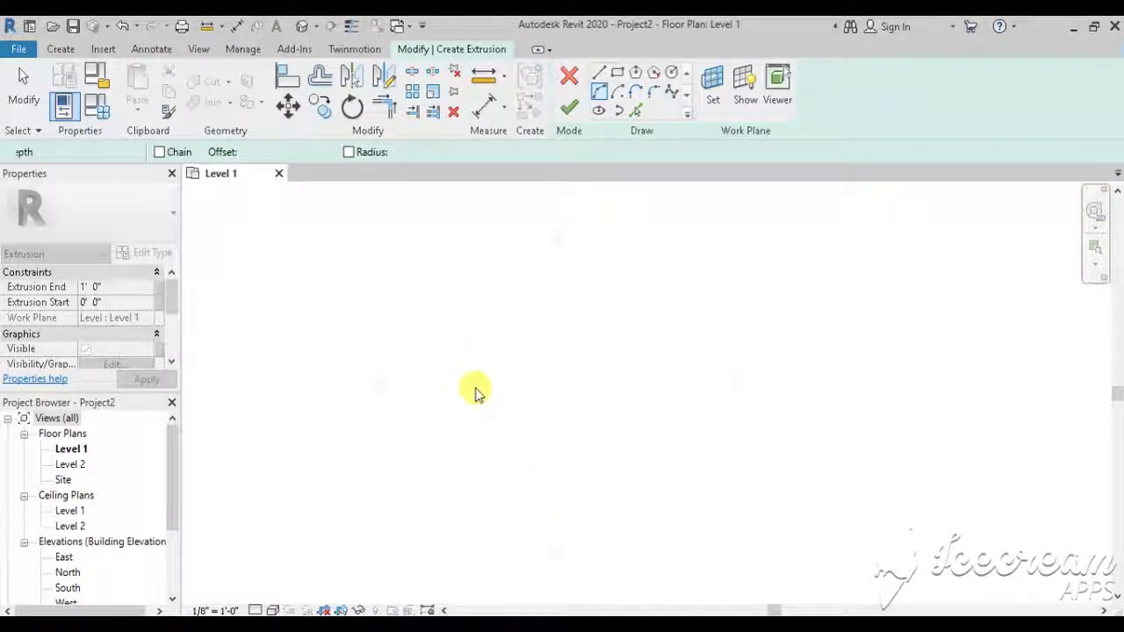
Sketch the semicircular arc on Level 1 with Extrusion End set to 10' 0"
click(475, 340)
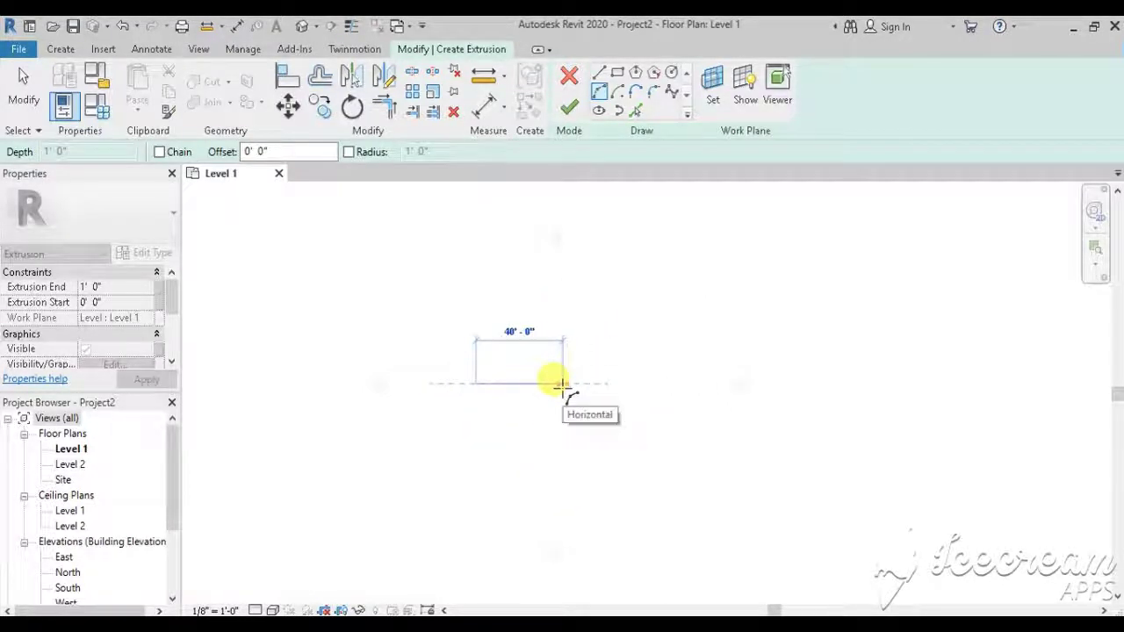
click(560, 383)
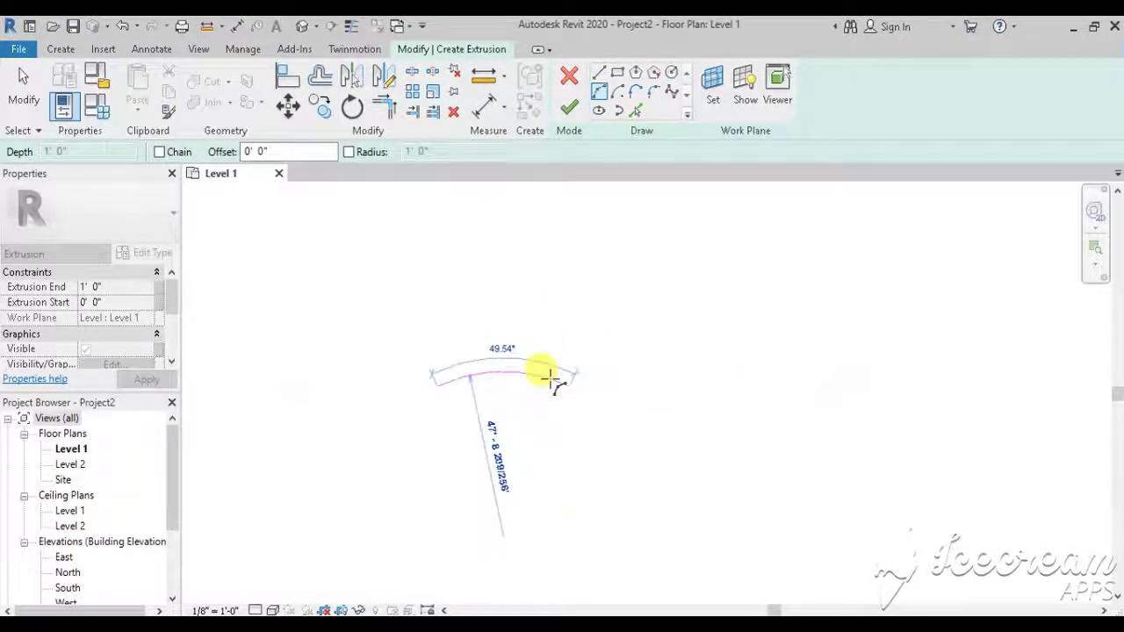
click(525, 338)
scroll(525, 338, up, 2)
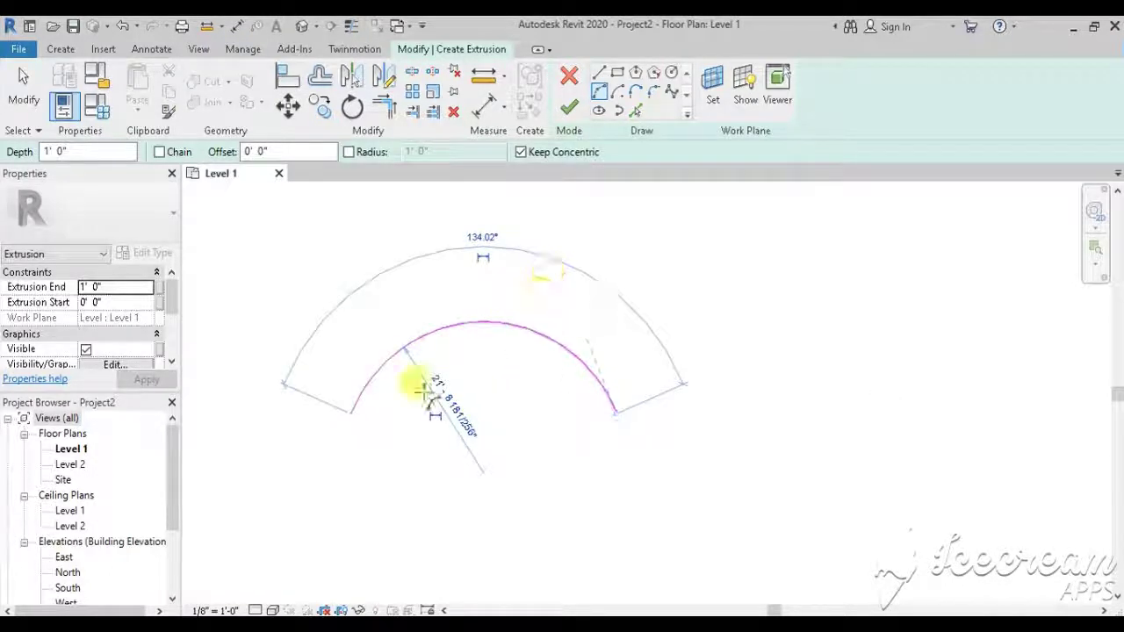
click(635, 110)
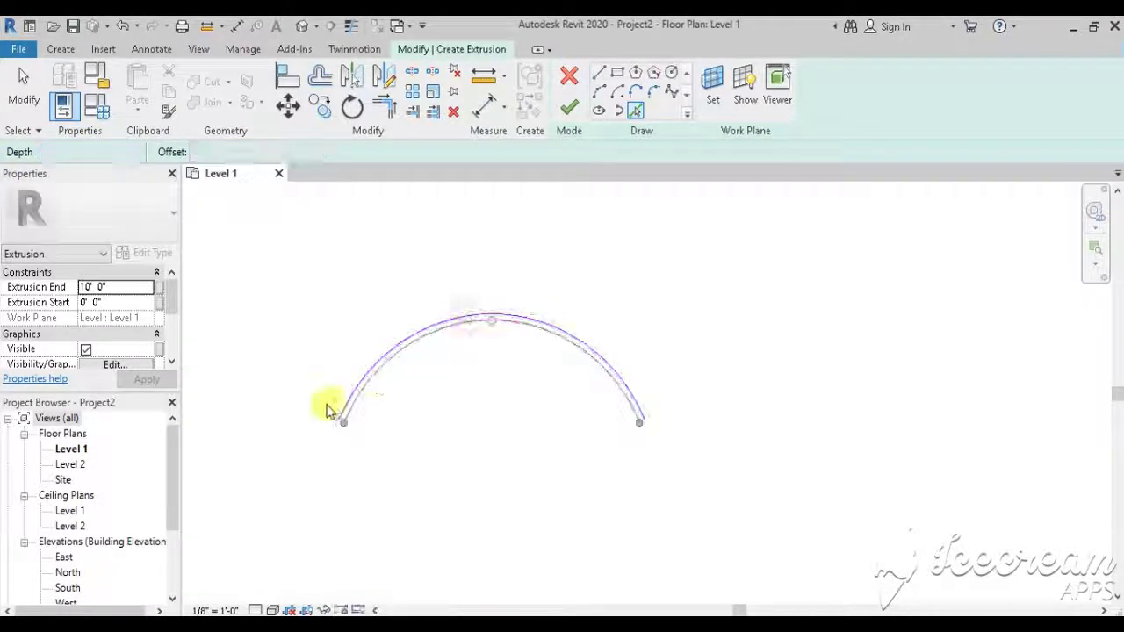
Close the 0' 9" band's left end with a short line moved flush with the arc ends
scroll(326, 406, up, 3)
scroll(314, 421, up, 2)
scroll(320, 424, up, 1)
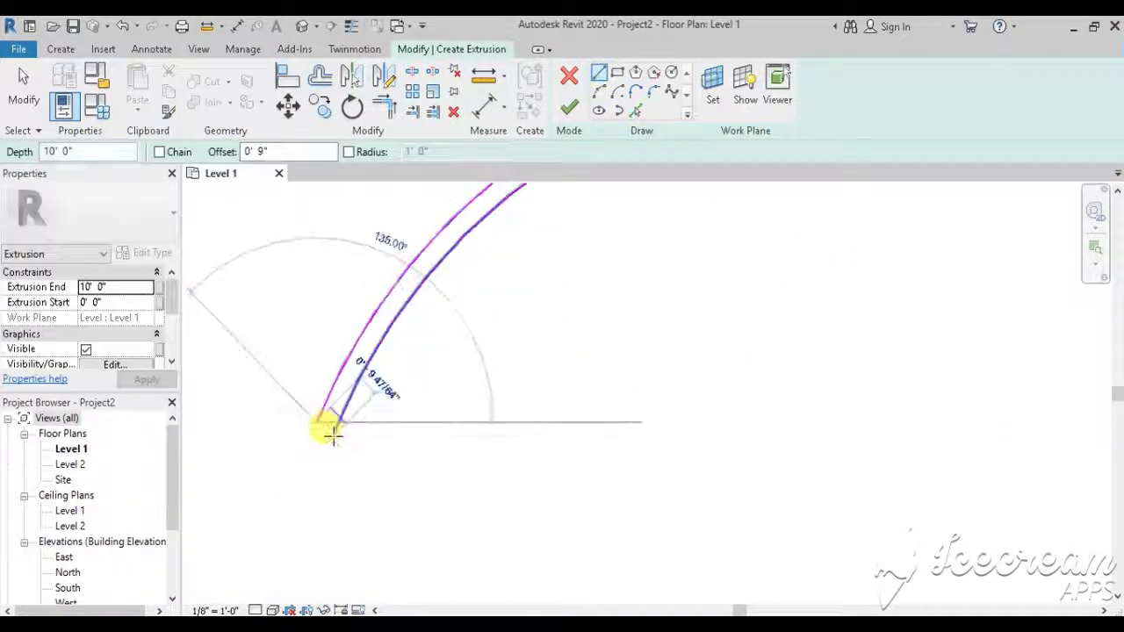
scroll(325, 428, up, 2)
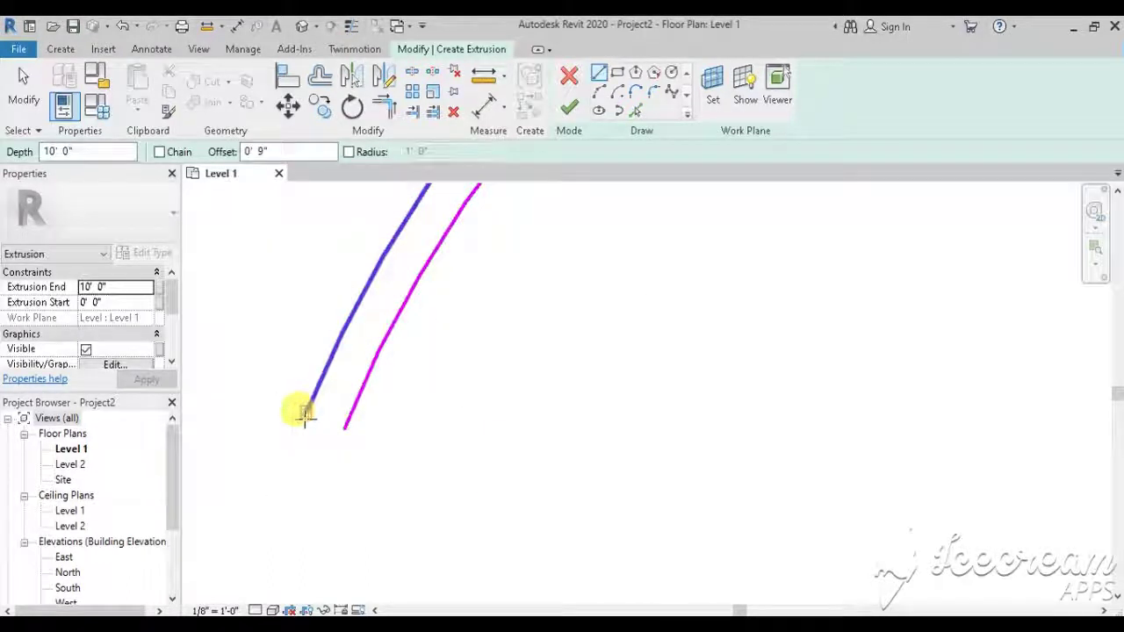
click(306, 411)
click(346, 422)
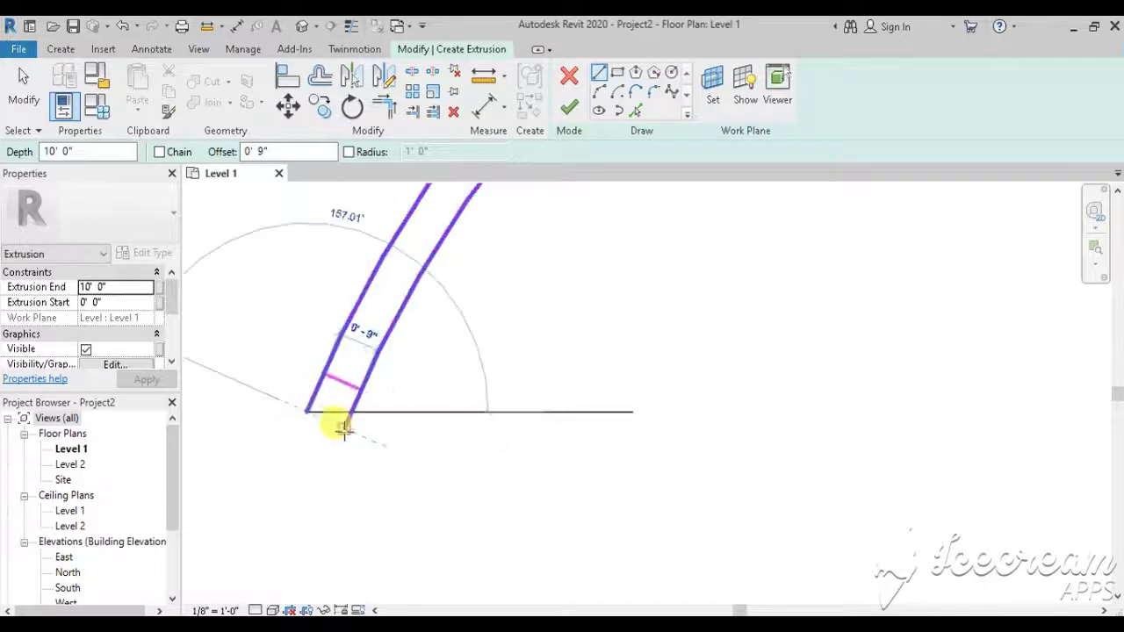
click(340, 426)
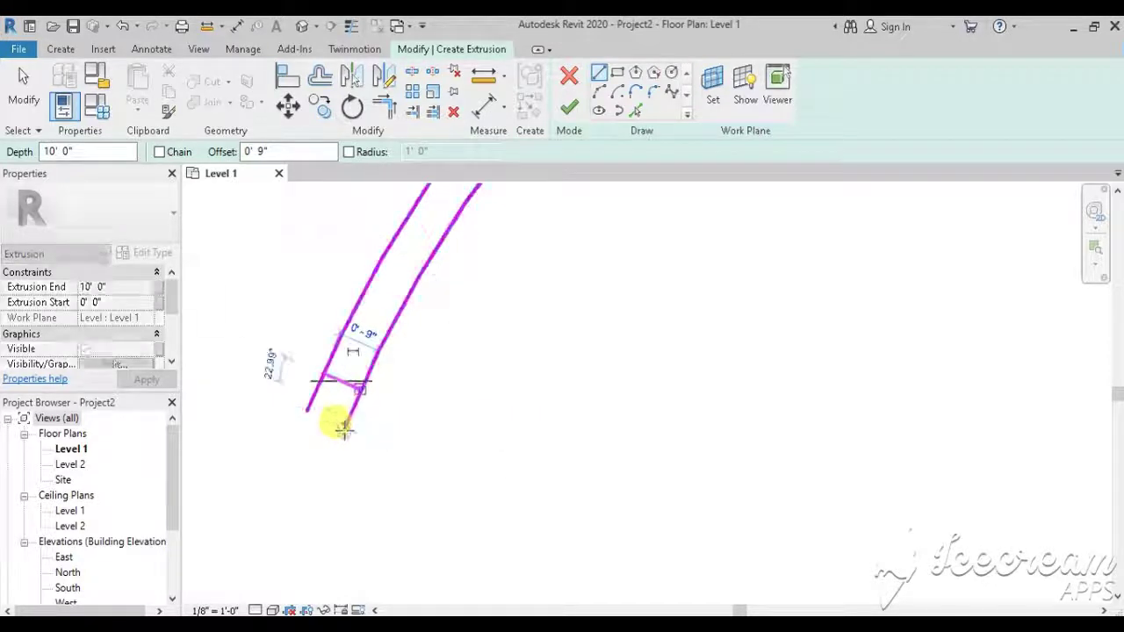
click(341, 376)
click(286, 105)
click(320, 364)
click(307, 408)
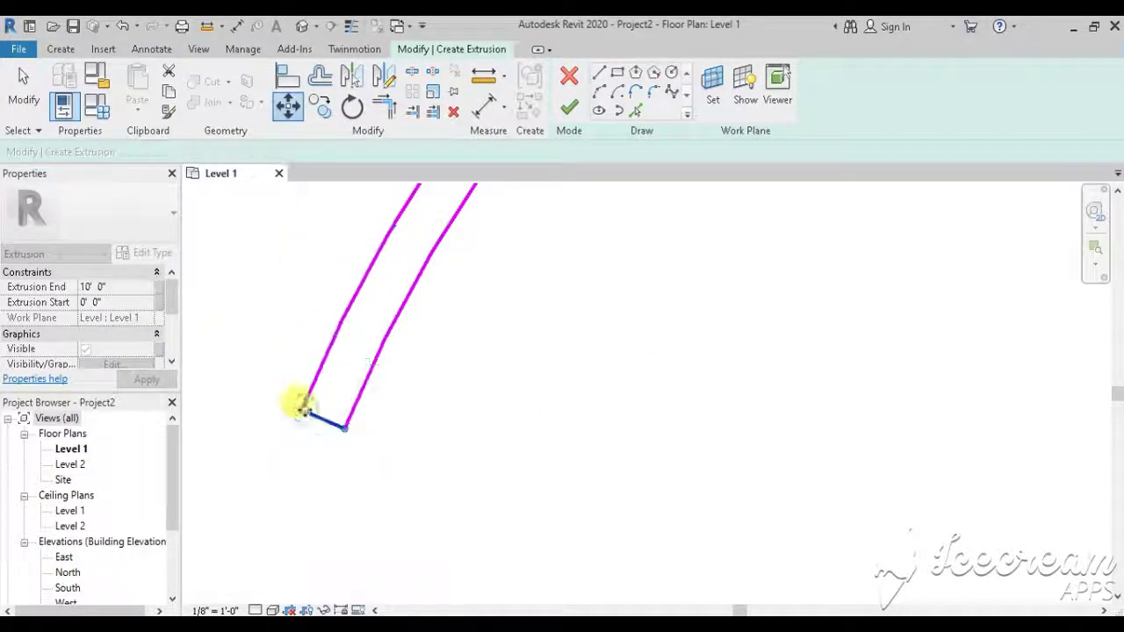
Close the band's right end with a straight line and finish the curved extrusion
scroll(665, 457, down, 3)
scroll(729, 408, up, 3)
click(596, 81)
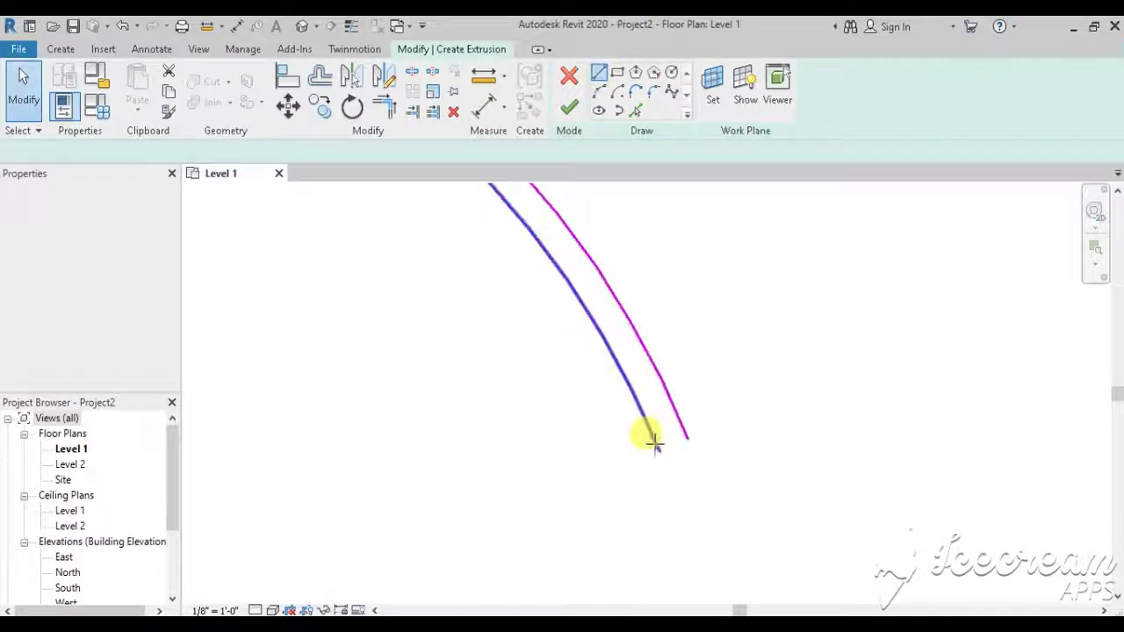
scroll(680, 436, down, 3)
click(685, 439)
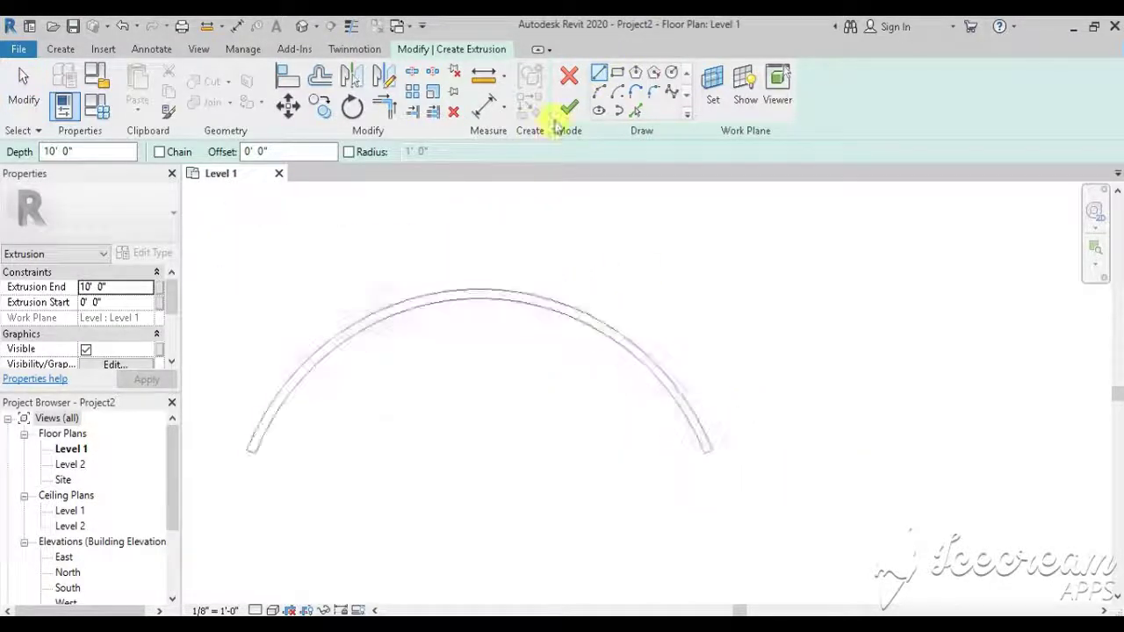
click(569, 108)
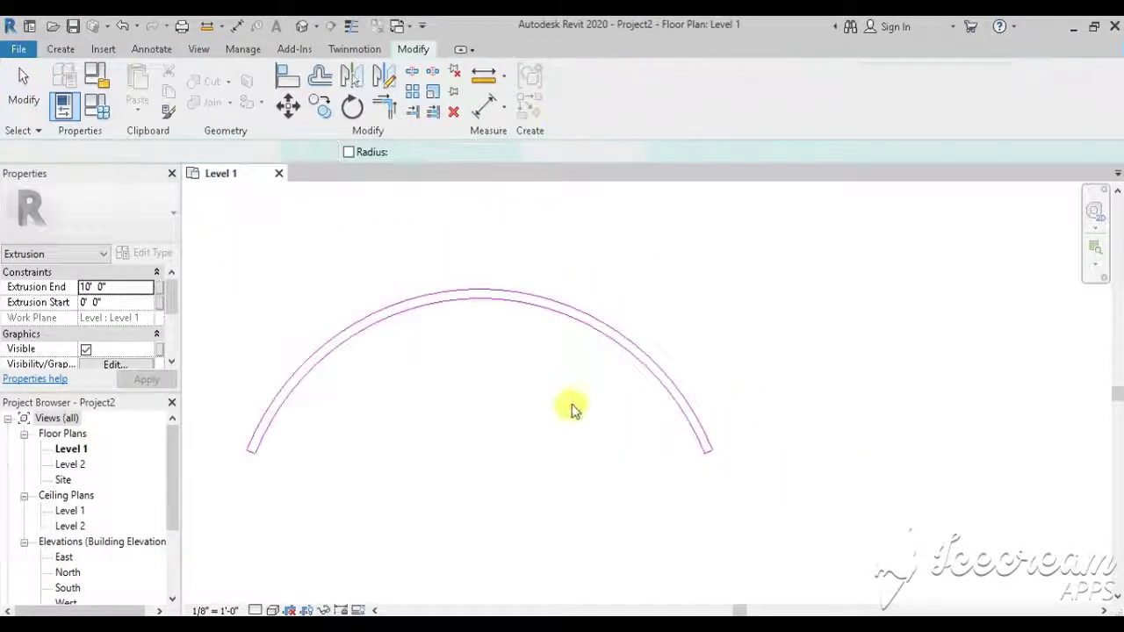
Show the curved wall in the default 3D view, orbited, with Shaded visual style
click(301, 25)
click(501, 393)
shift+middle_drag(677, 421, 565, 342)
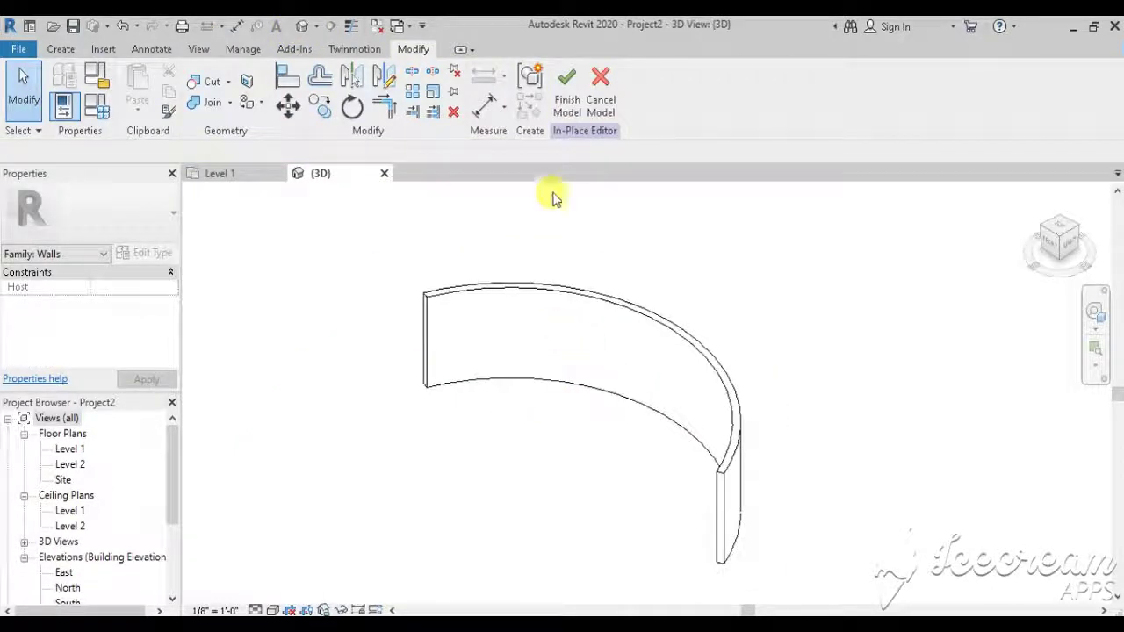
shift+middle_drag(540, 498, 559, 380)
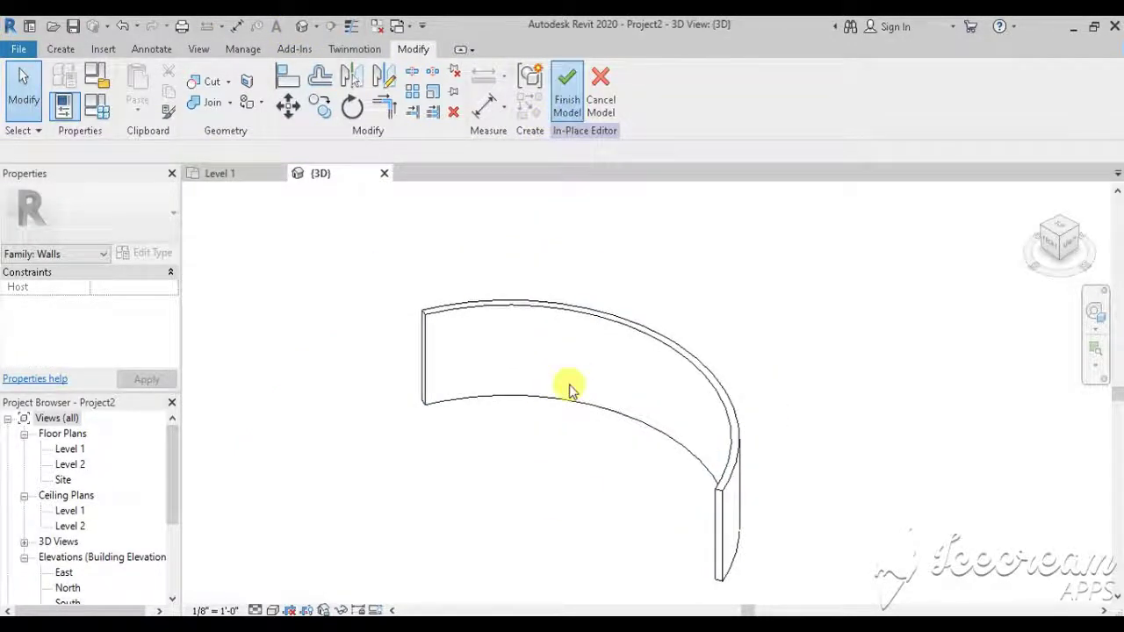
click(272, 610)
click(311, 540)
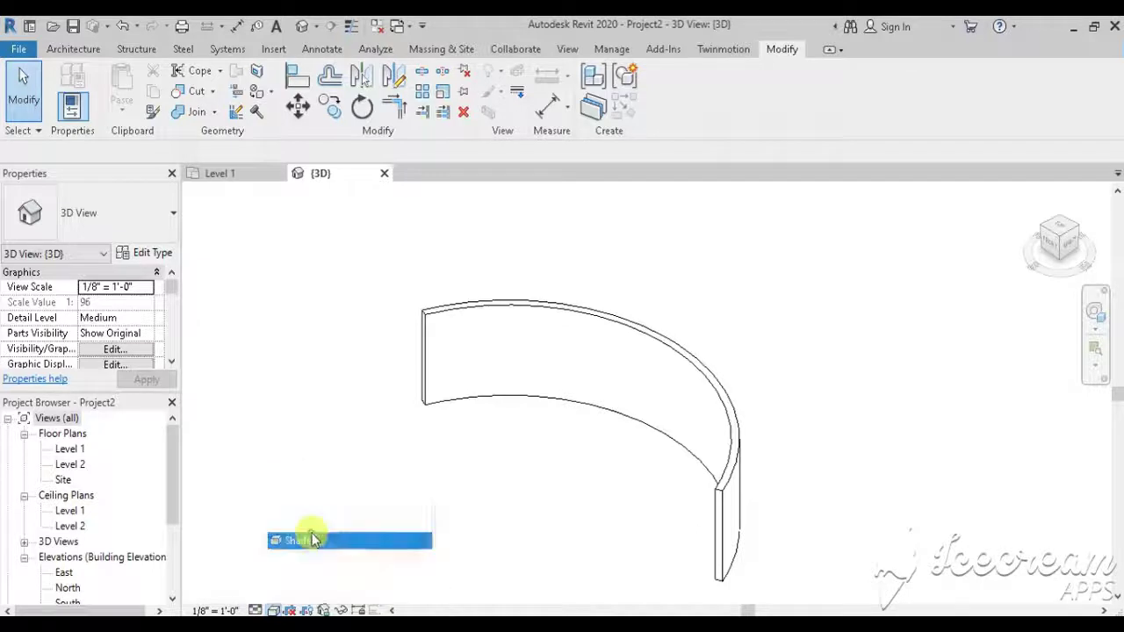
Reopen the curved wall for in-place editing to reach its form tools
click(515, 318)
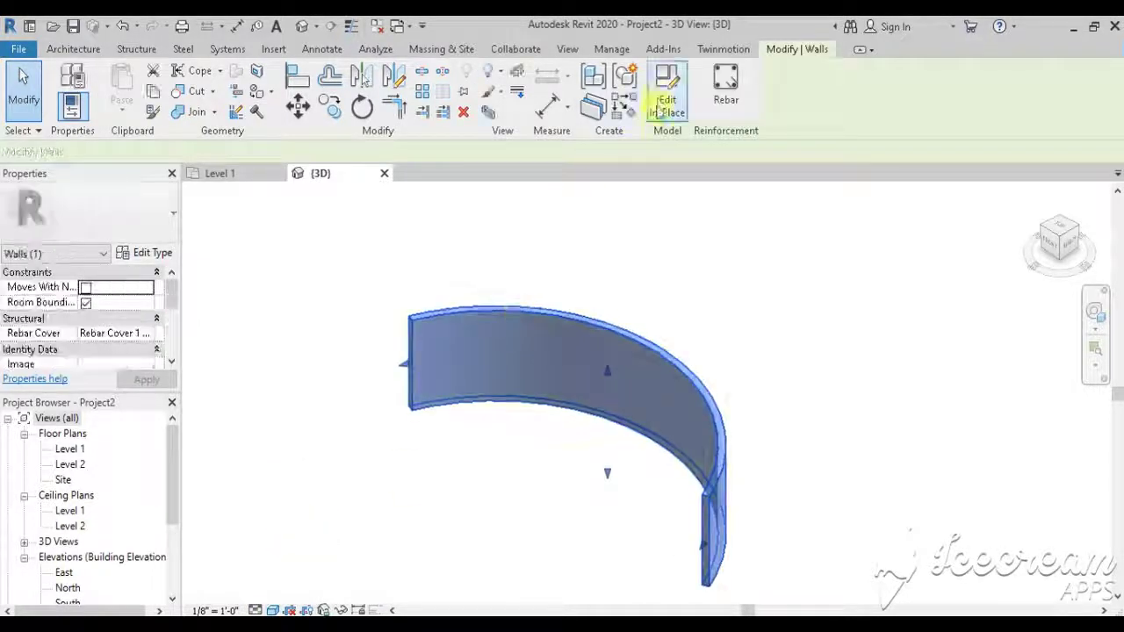
click(660, 105)
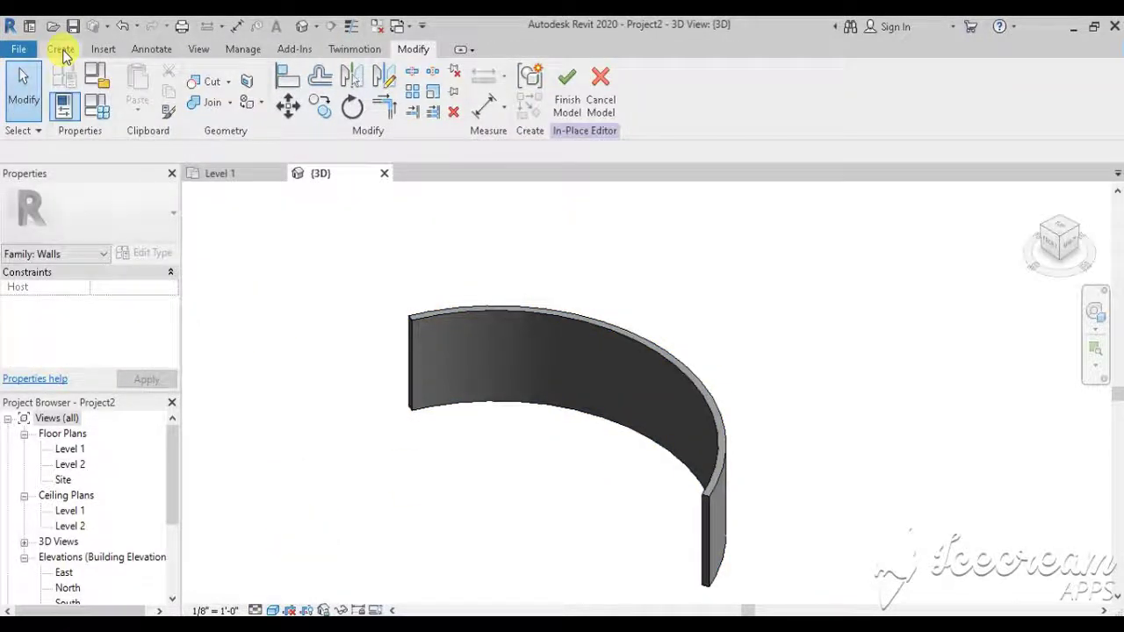
click(62, 50)
Start a void swept blend using the curved wall's top edge as its path
click(313, 121)
click(327, 277)
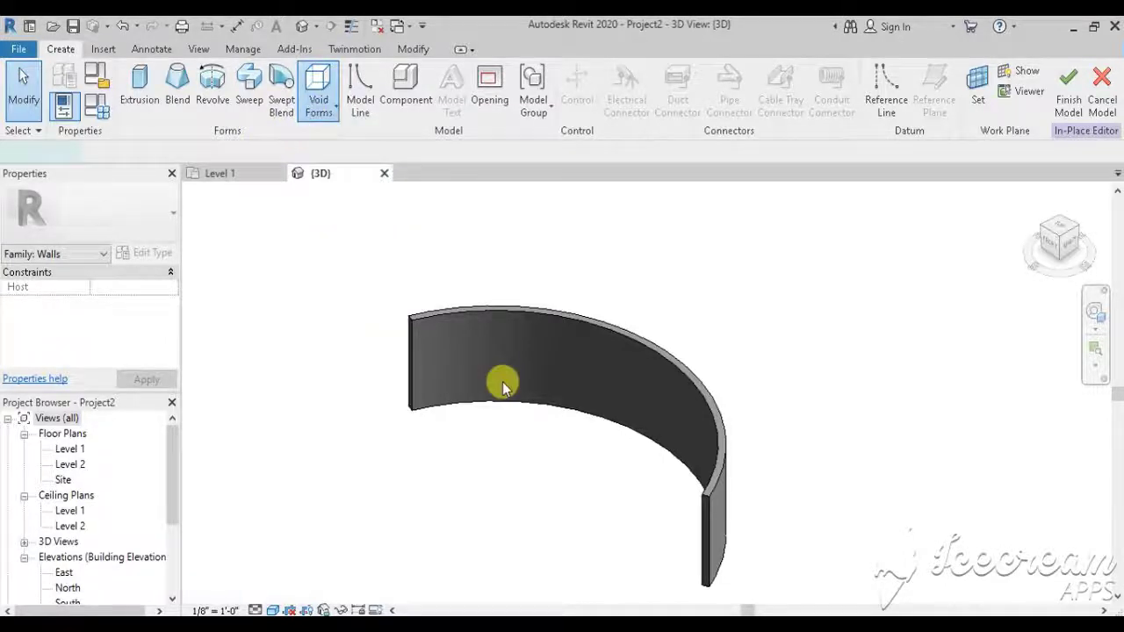
click(634, 77)
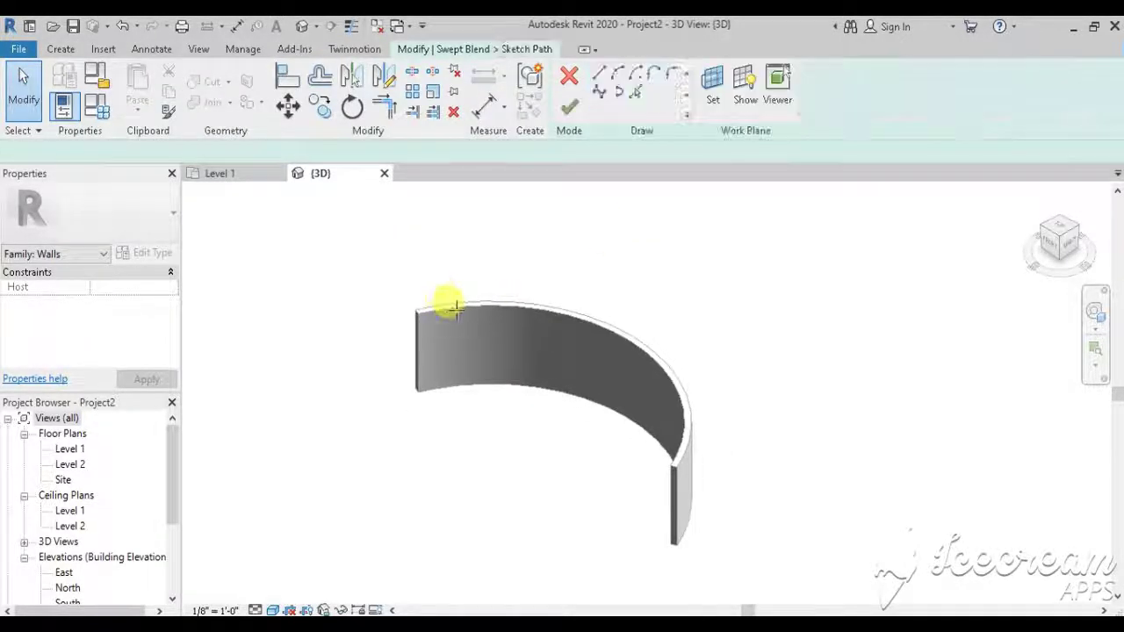
scroll(448, 302, up, 2)
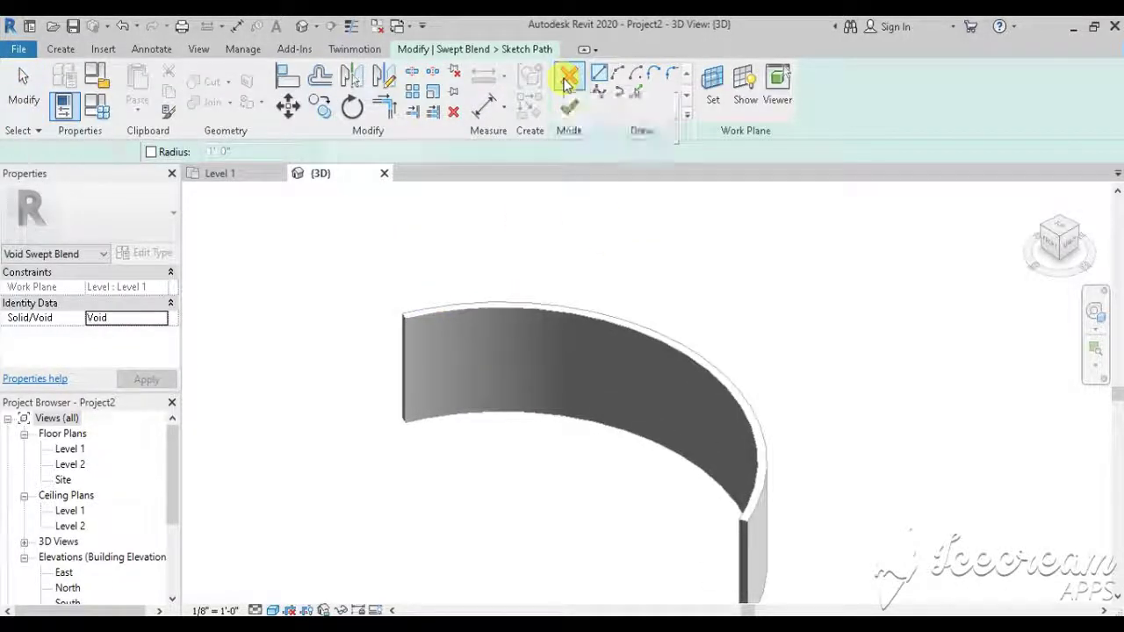
click(566, 81)
click(619, 103)
scroll(391, 318, up, 2)
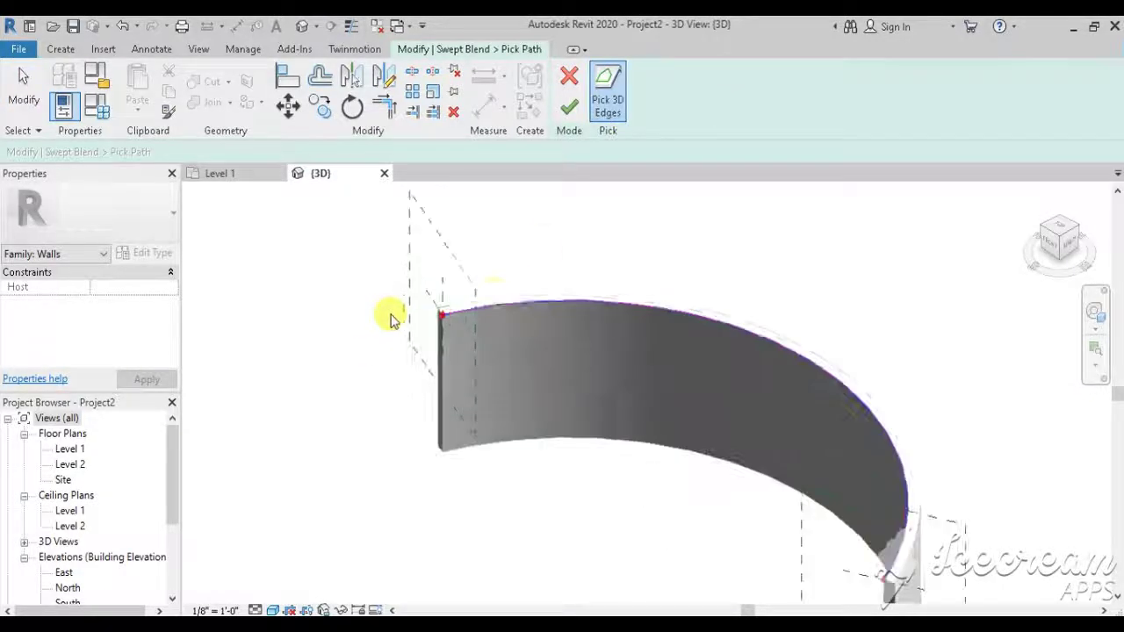
click(571, 110)
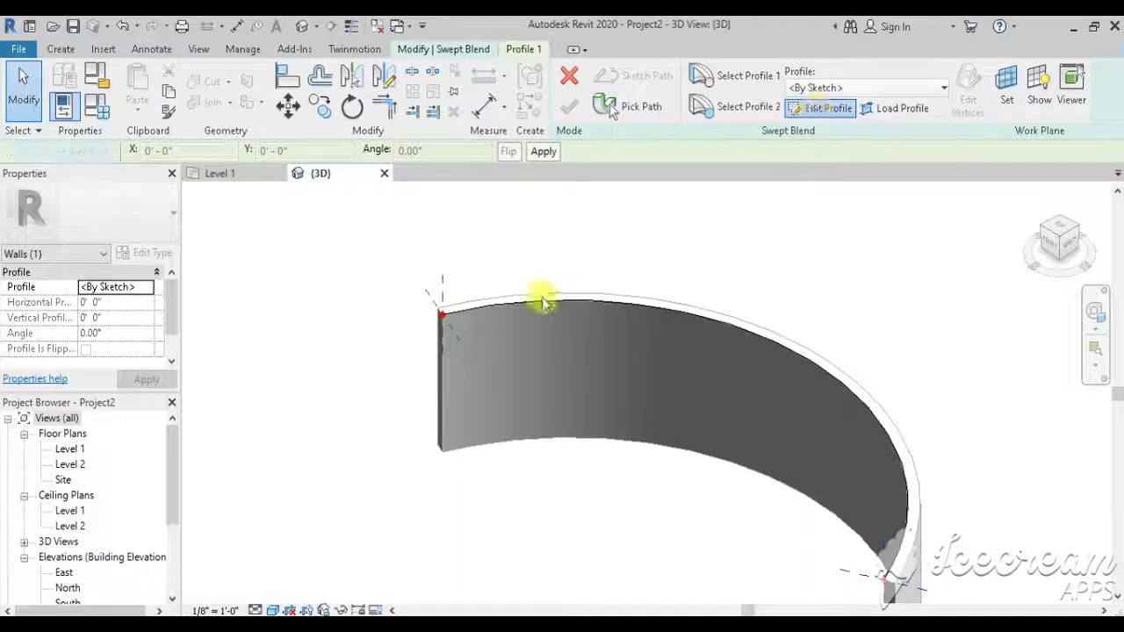
Sketch the first profile as a rectangle at the wall's right end, widening its edges
scroll(740, 477, up, 4)
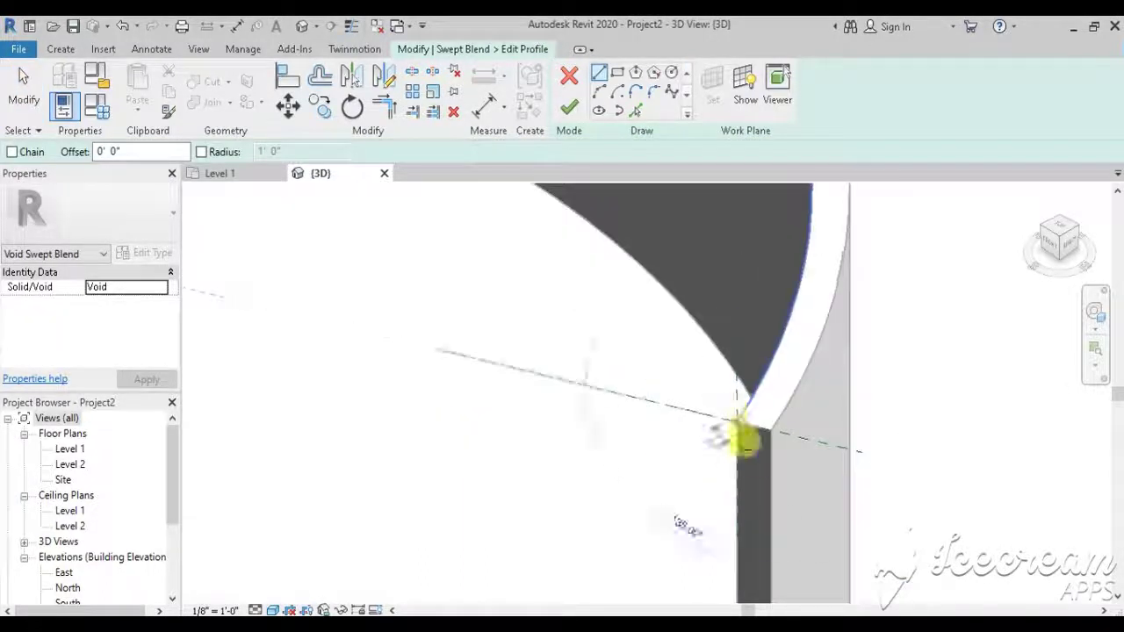
click(617, 72)
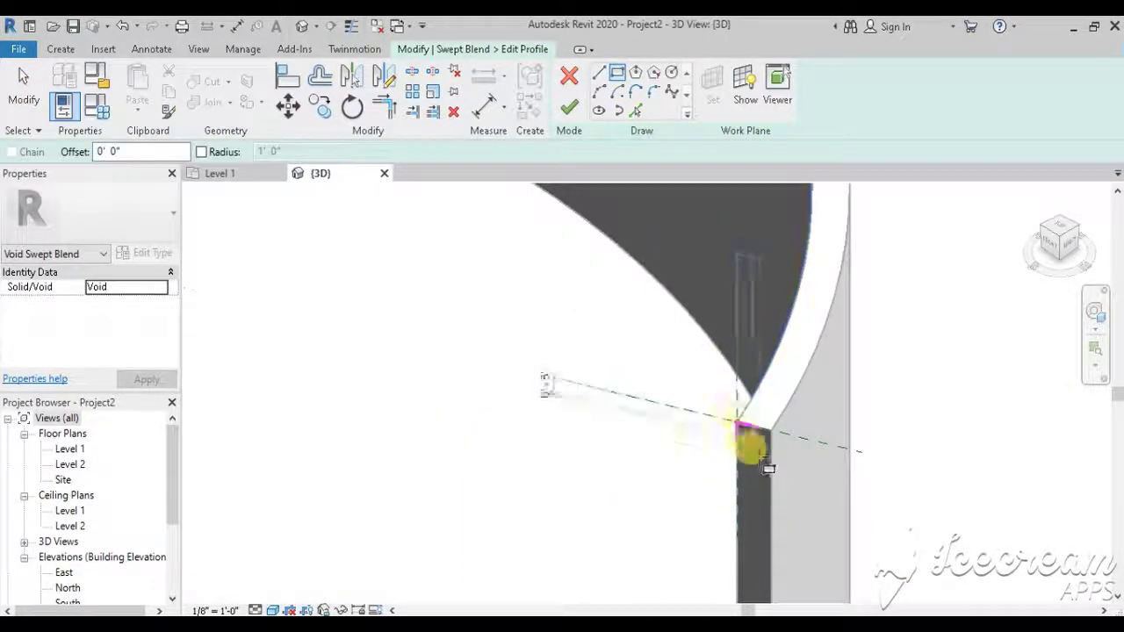
click(738, 425)
click(770, 466)
key(Escape)
key(Escape)
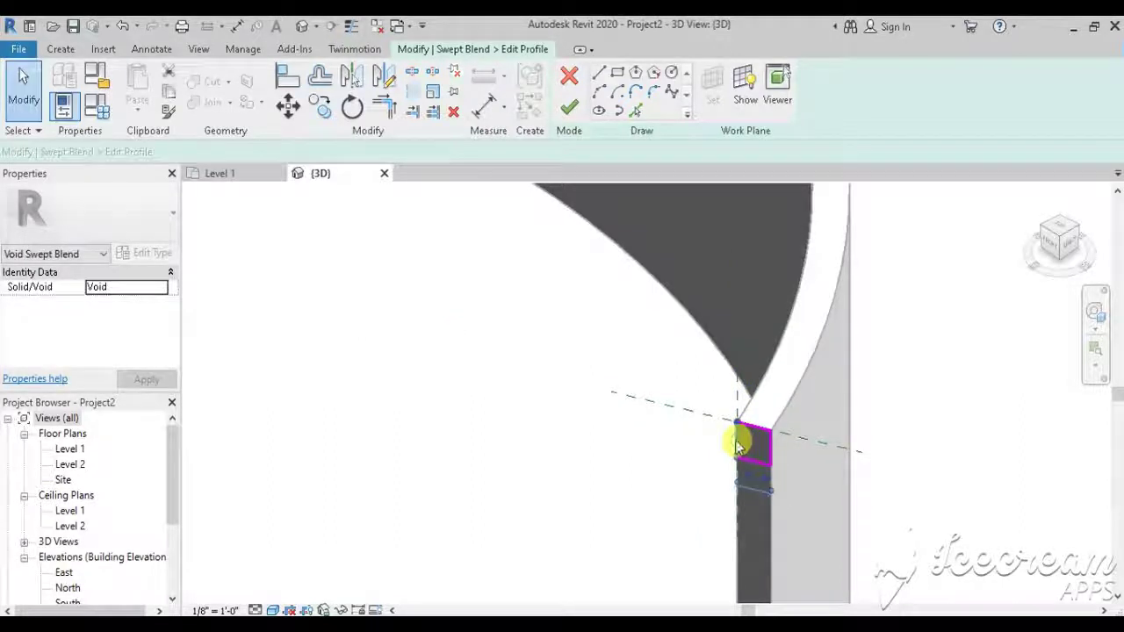
click(737, 446)
drag(718, 430, 717, 430)
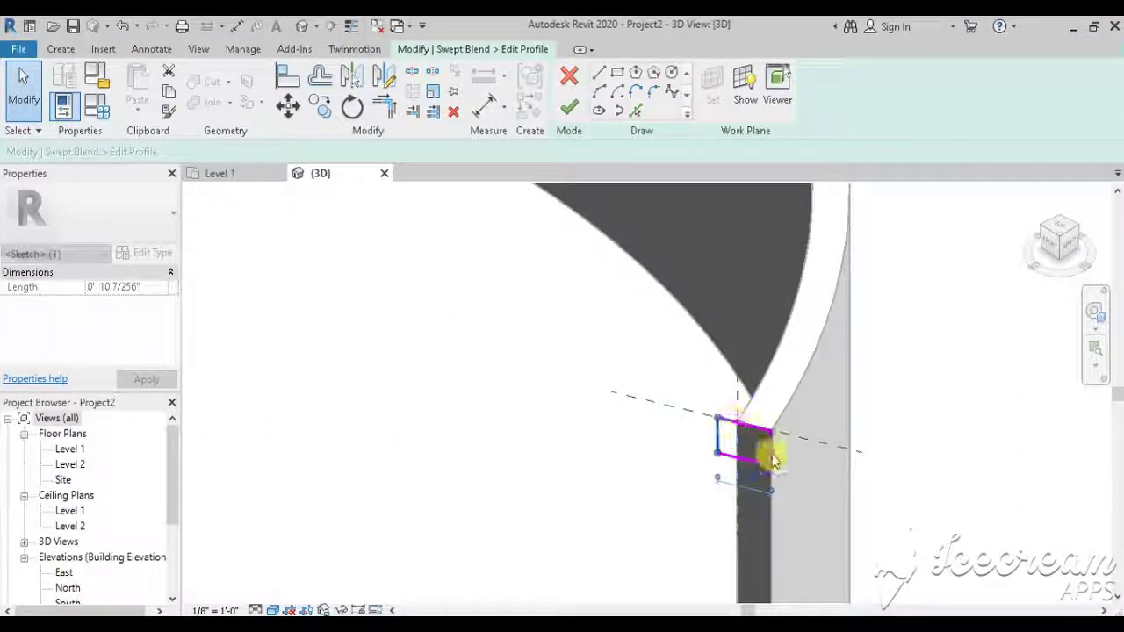
drag(786, 449, 792, 455)
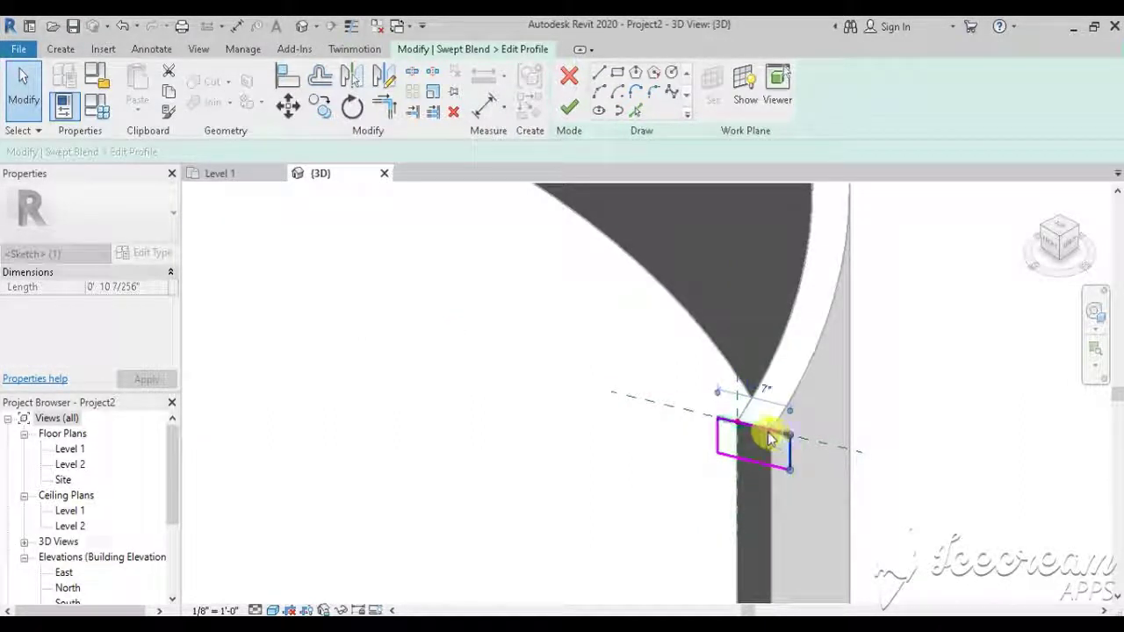
click(764, 418)
scroll(809, 461, down, 4)
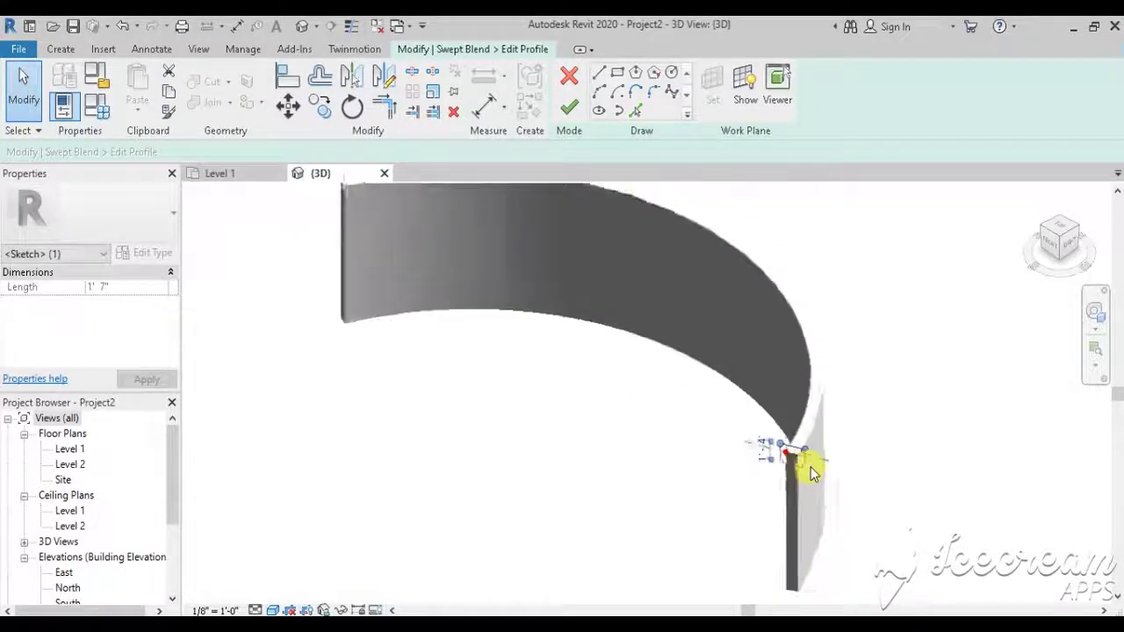
scroll(808, 460, down, 1)
scroll(474, 226, up, 4)
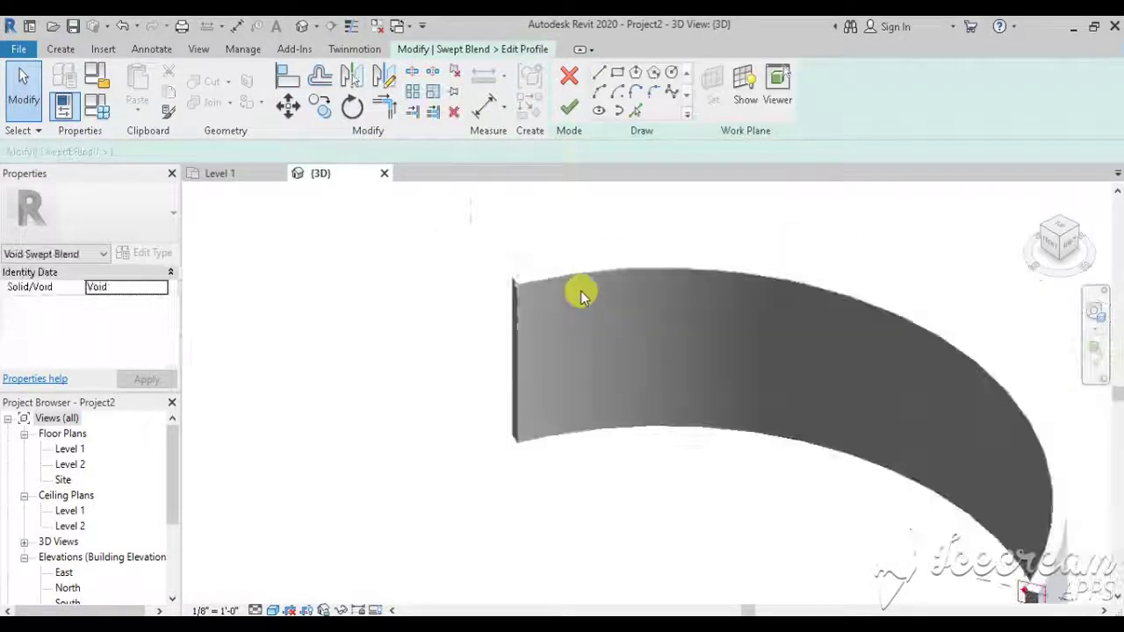
Switch to editing Profile 2 and orbit the view around the wall's left end
click(571, 81)
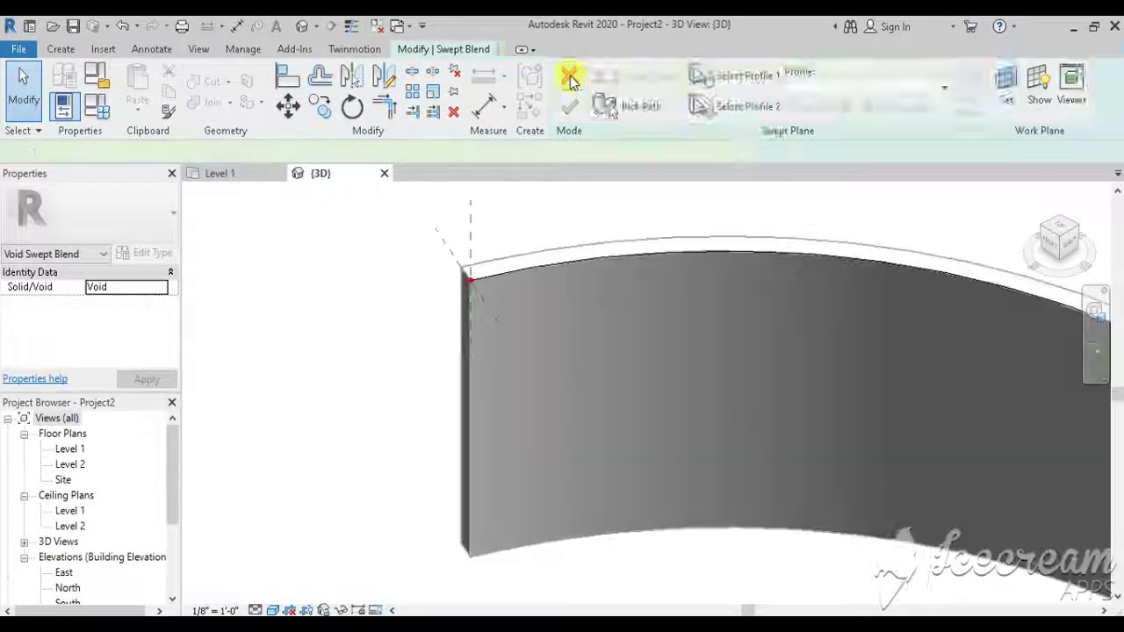
click(727, 120)
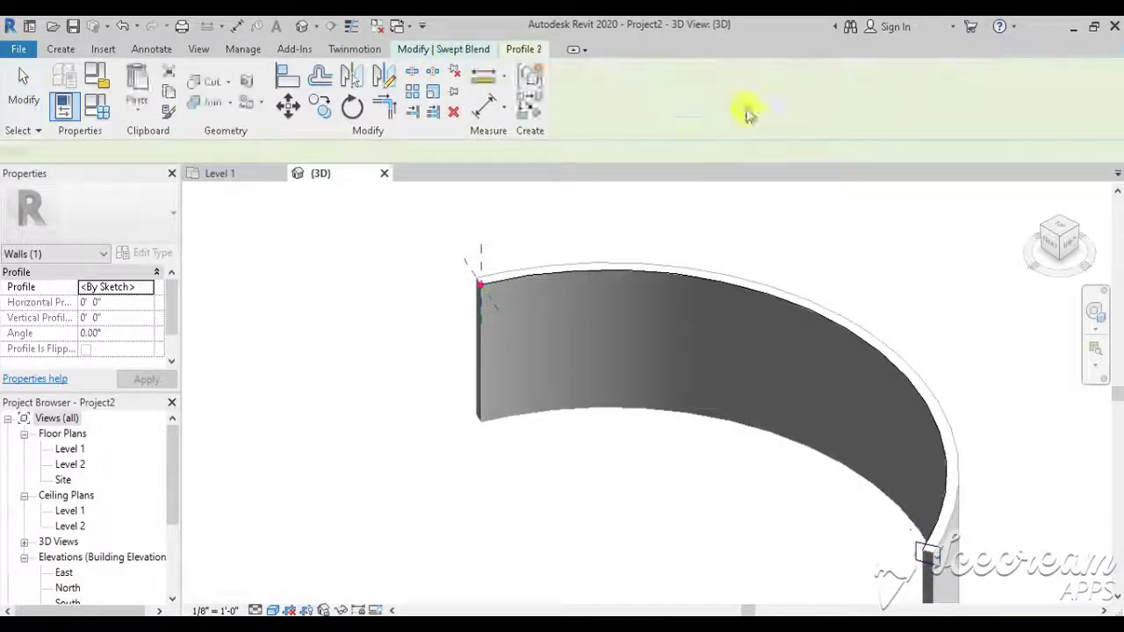
click(826, 109)
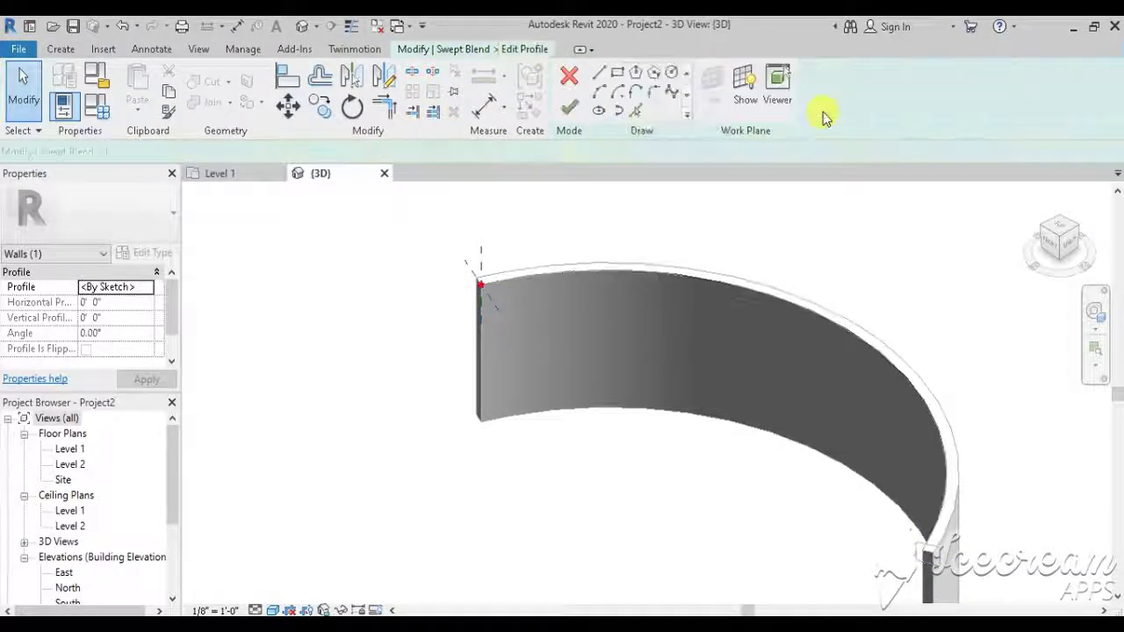
click(1094, 312)
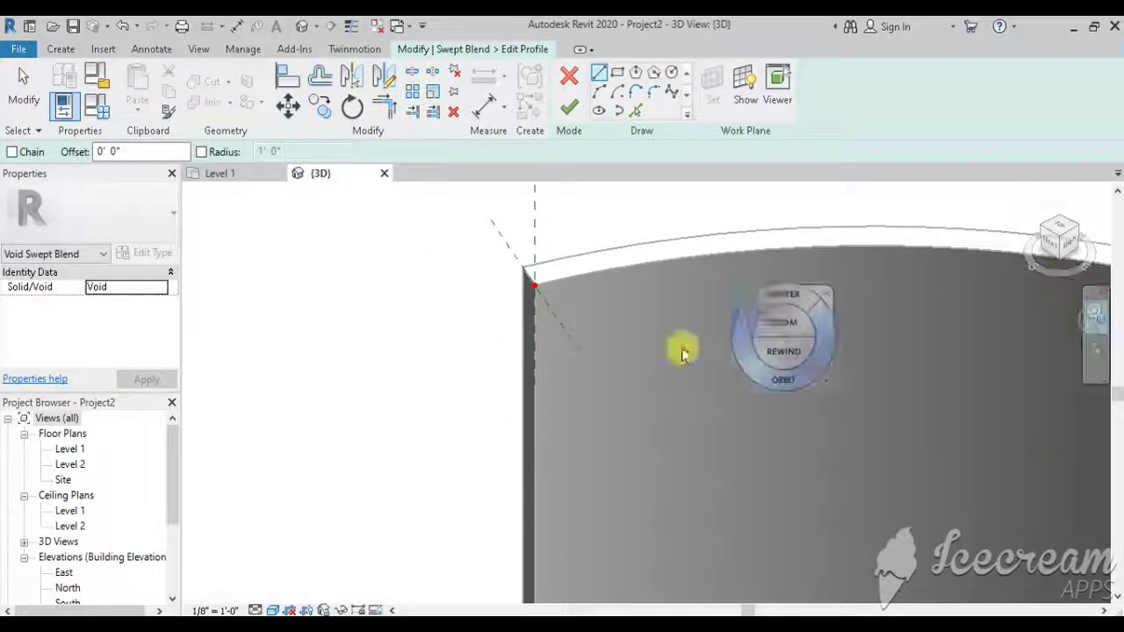
drag(556, 406, 714, 371)
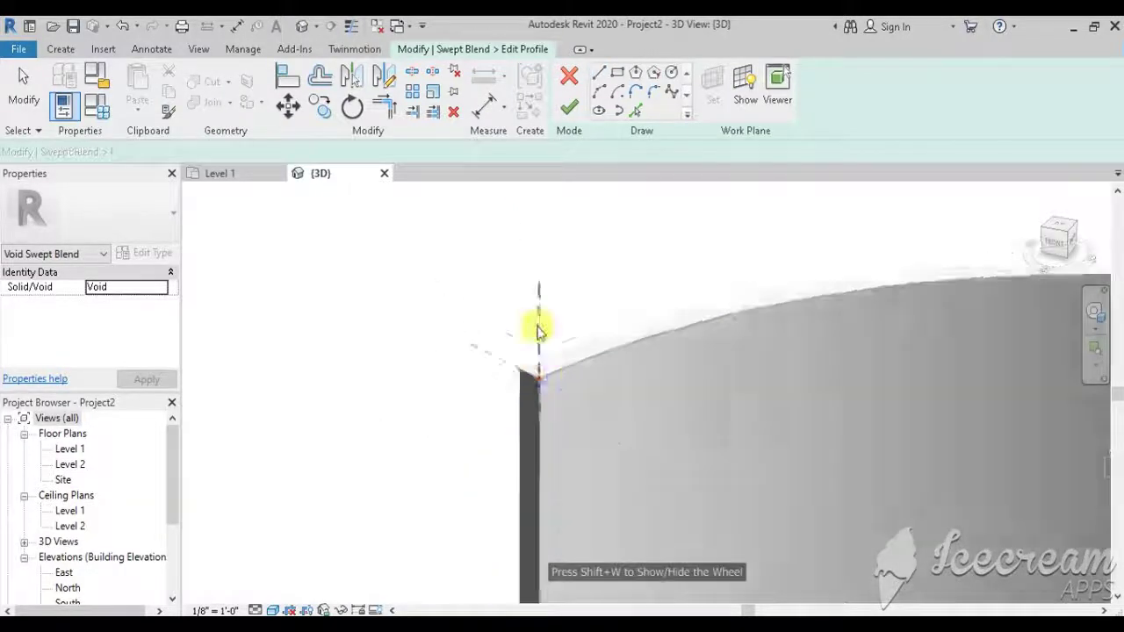
key(Escape)
Draw a rectangle over the wall's left top corner, resize one edge to 1' 11", and finish it
click(617, 72)
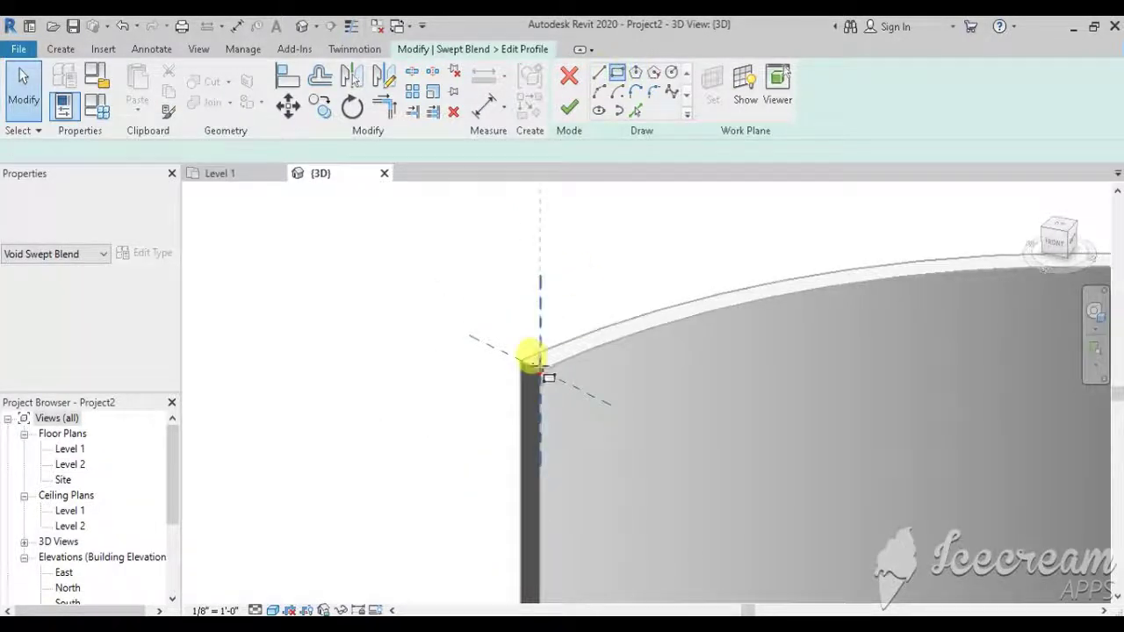
click(535, 365)
scroll(517, 444, up, 1)
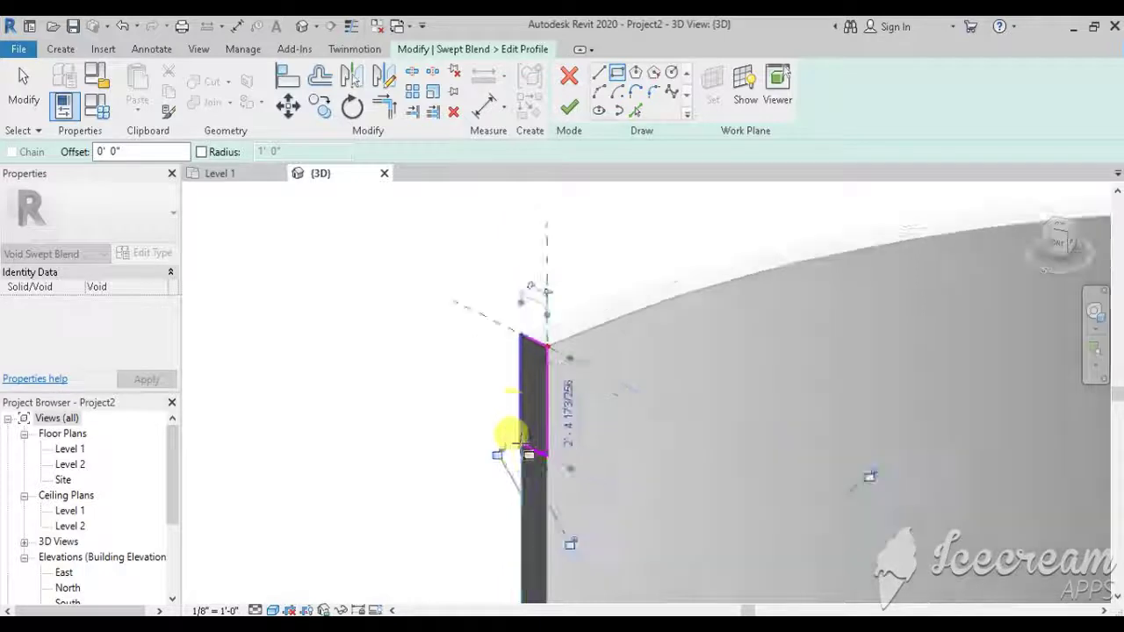
click(516, 448)
key(Escape)
key(Escape)
mouse_move(519, 384)
mouse_down()
mouse_move(492, 382)
mouse_move(566, 397)
mouse_up()
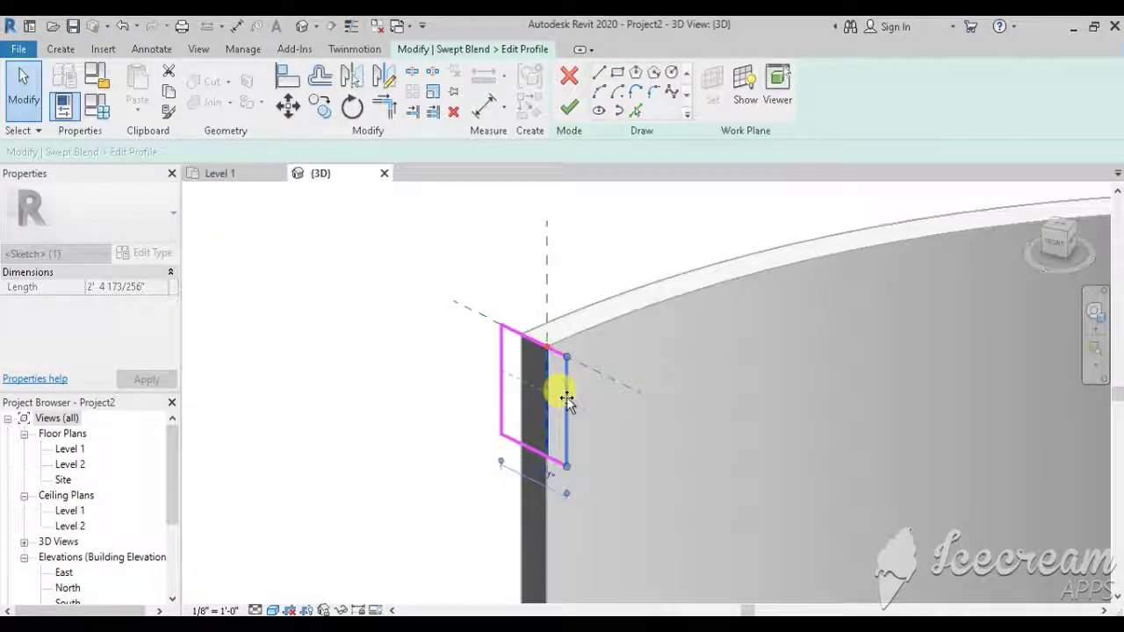
drag(535, 339, 533, 330)
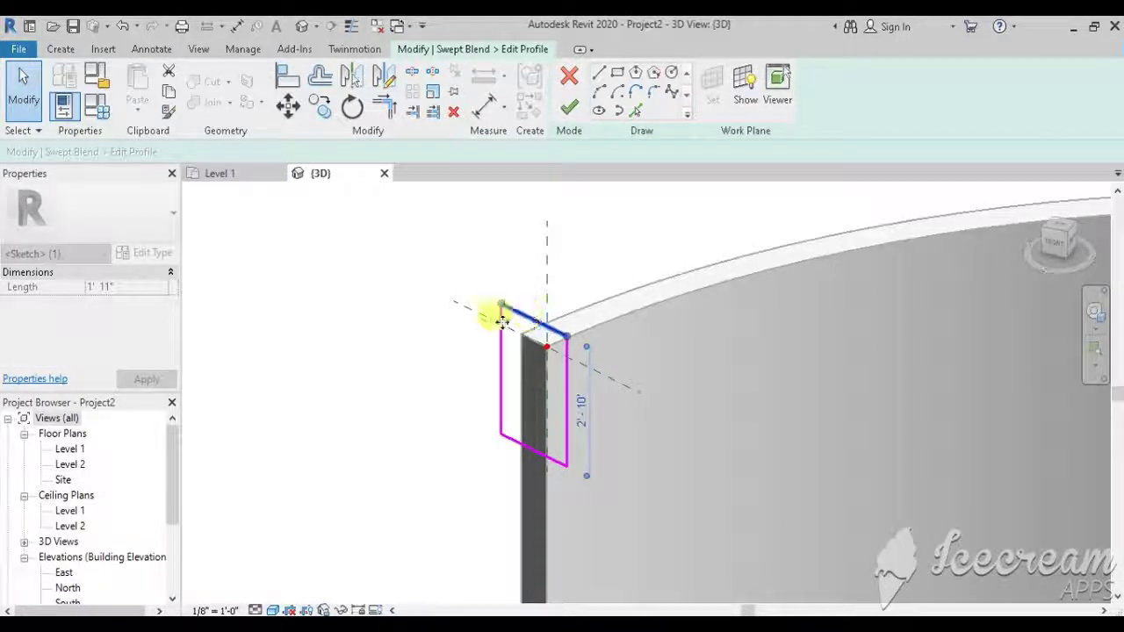
scroll(500, 315, down, 4)
click(570, 109)
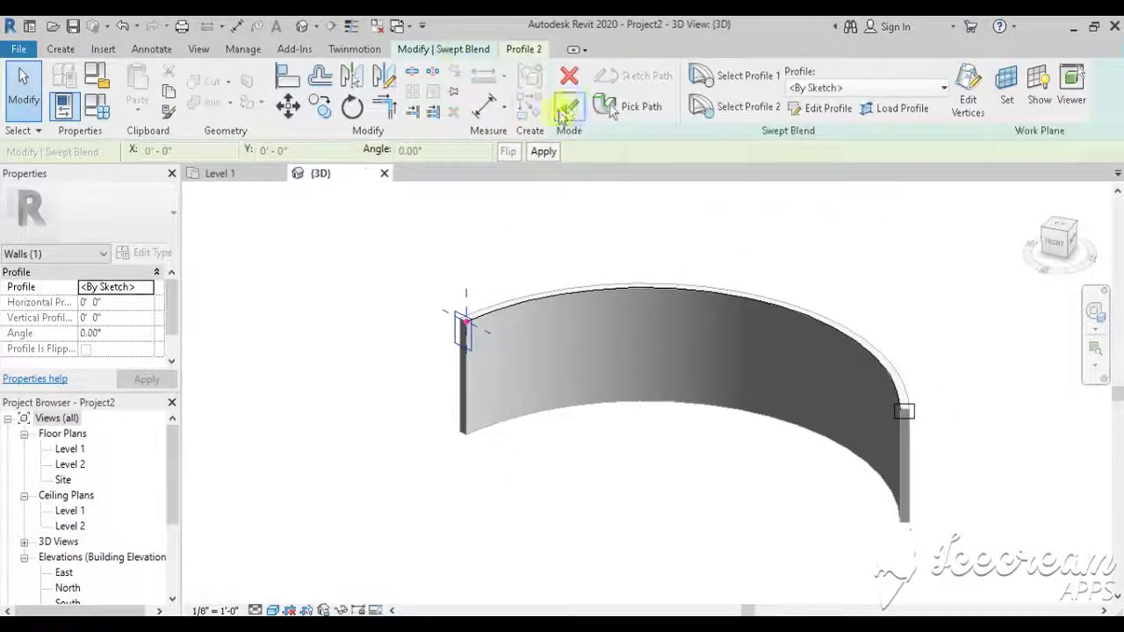
Finish the void swept blend, cut the curved wall with it, and finish the wall model
click(569, 107)
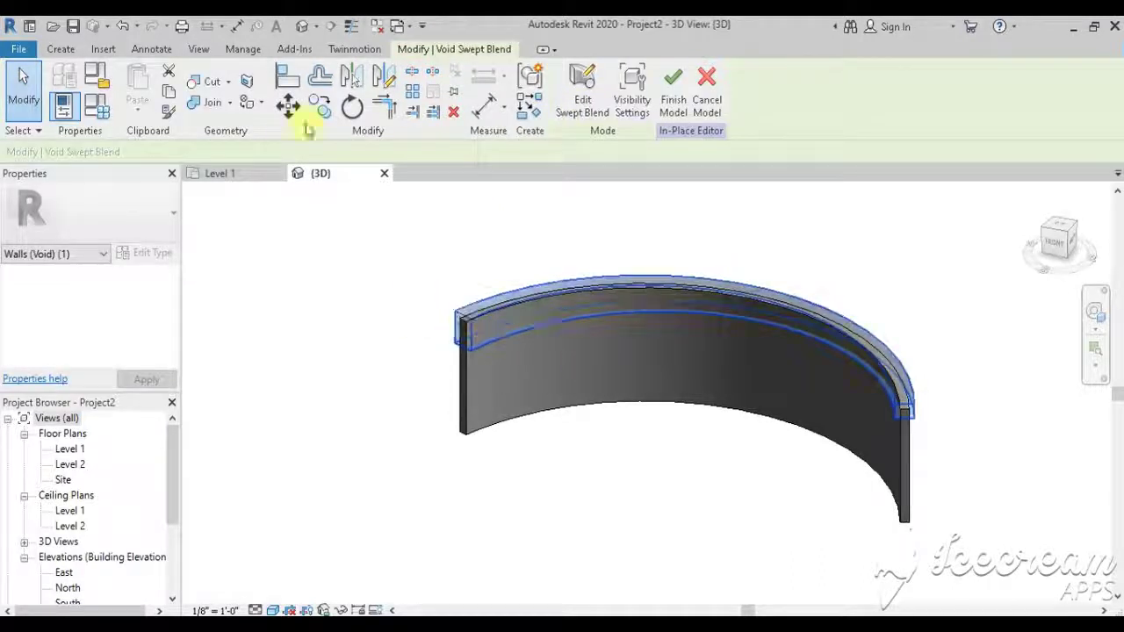
click(211, 84)
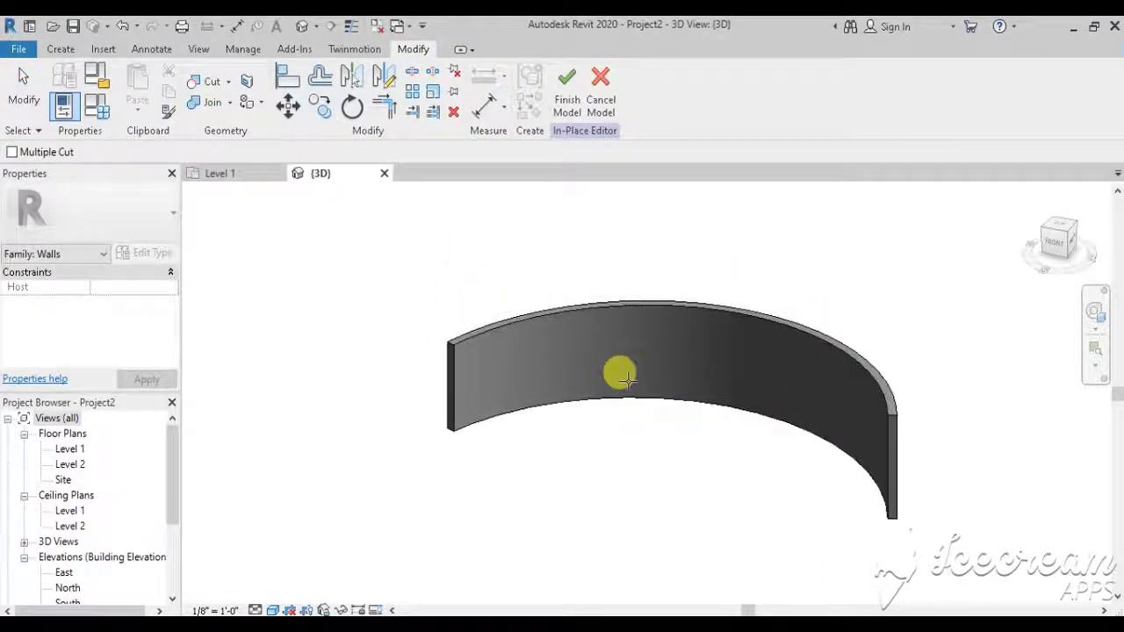
click(1101, 318)
mouse_move(747, 451)
mouse_down()
mouse_move(713, 446)
mouse_move(722, 454)
mouse_move(594, 396)
mouse_up()
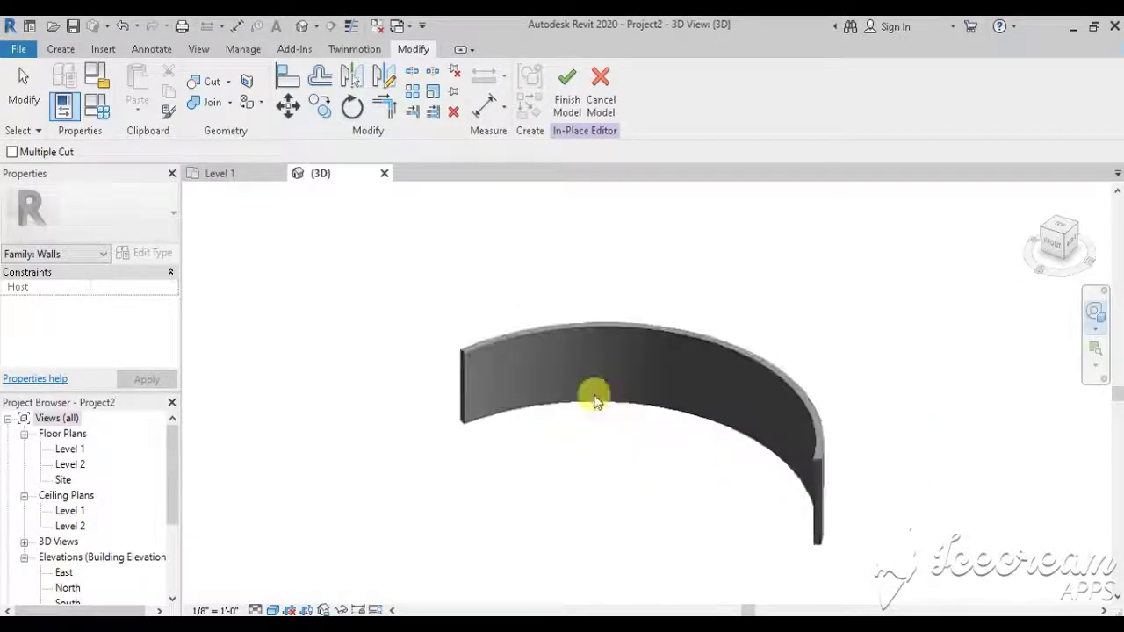
click(567, 84)
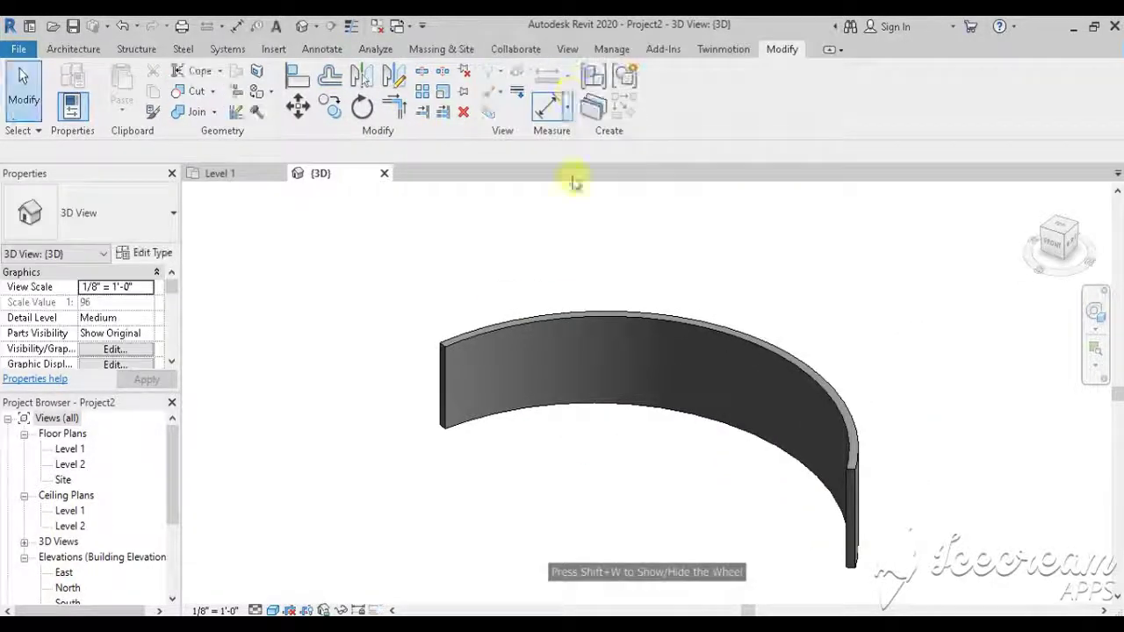
Try starting an in-place mass, dismissing the show-mass notice and cancelling the naming
click(452, 50)
click(167, 88)
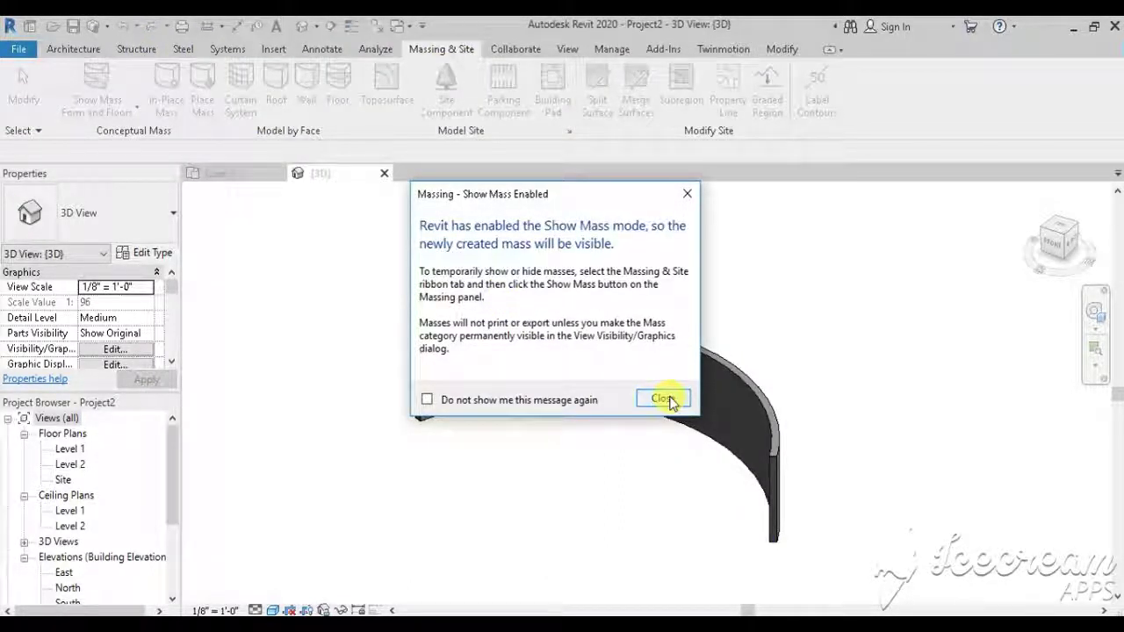
click(669, 400)
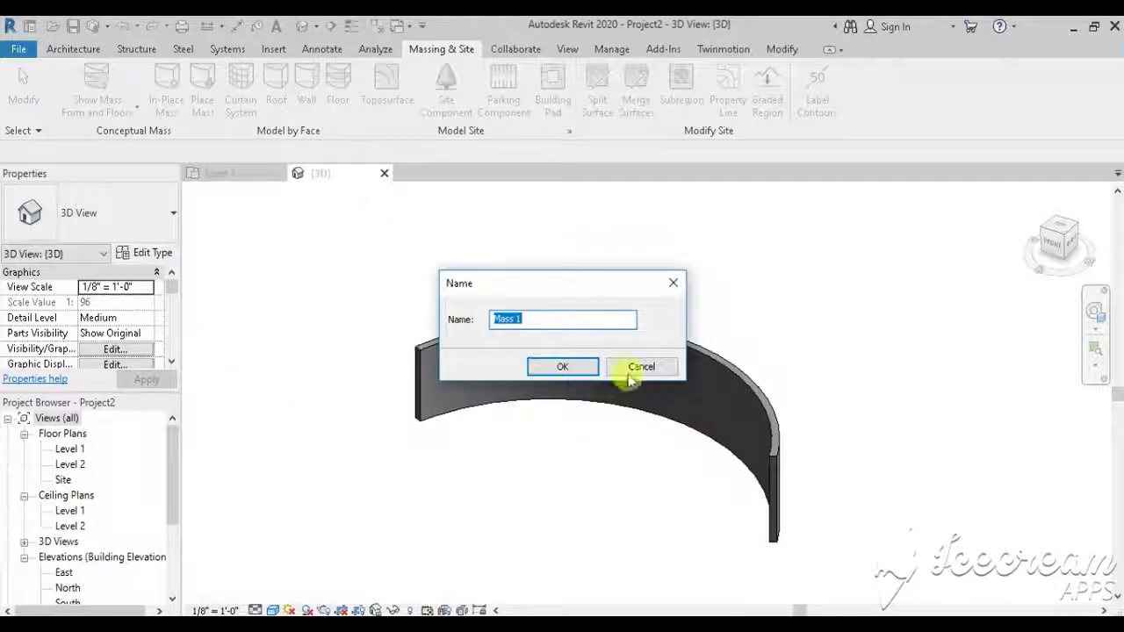
click(641, 367)
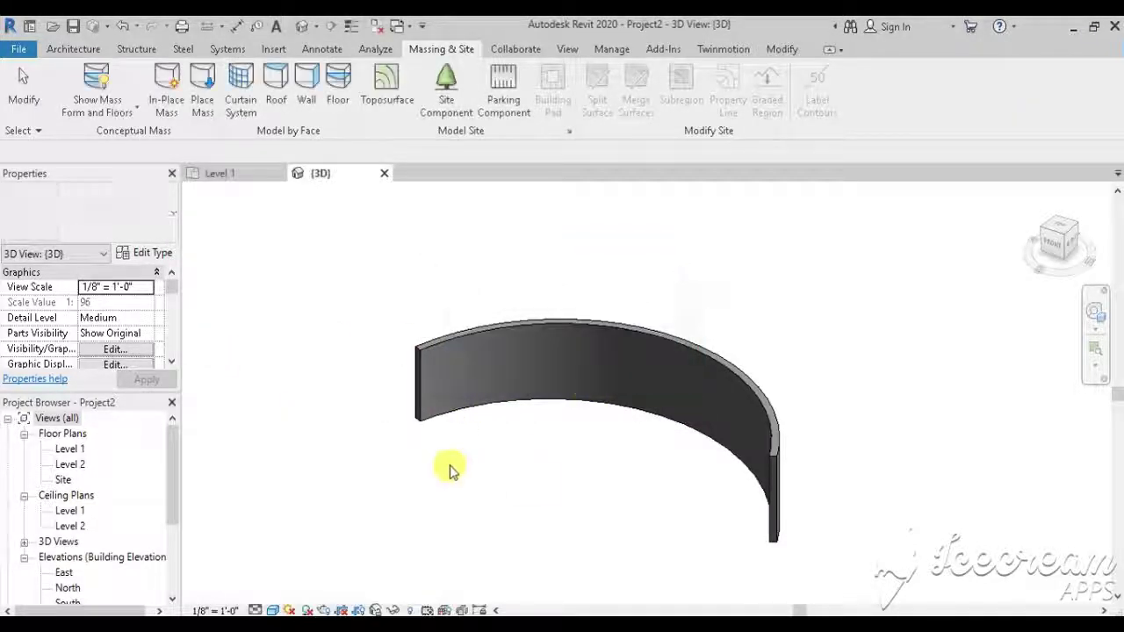
click(154, 254)
click(608, 559)
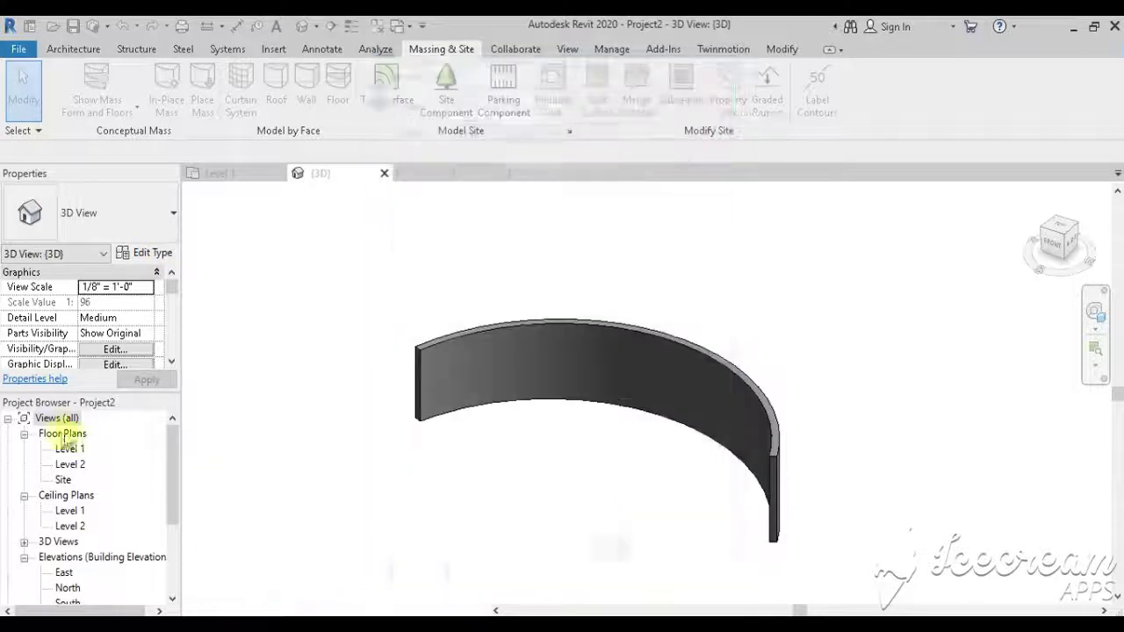
Make the Mass category visible in the Level 1 plan's Visibility/Graphics settings
double_click(70, 449)
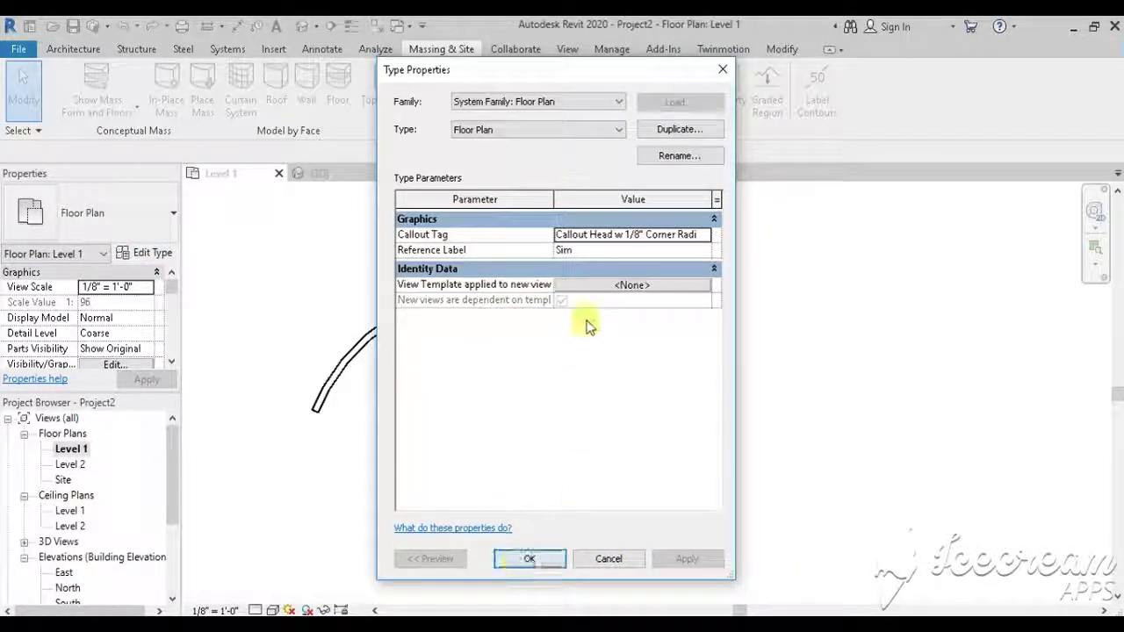
key(Return)
right_click(434, 502)
click(463, 518)
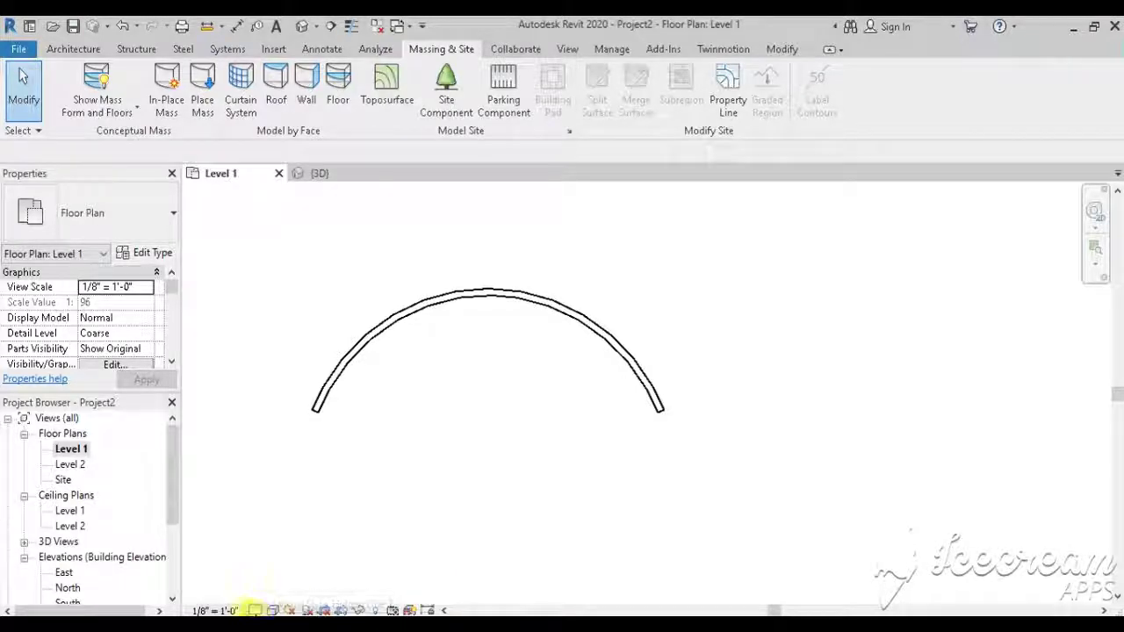
scroll(105, 362, down, 2)
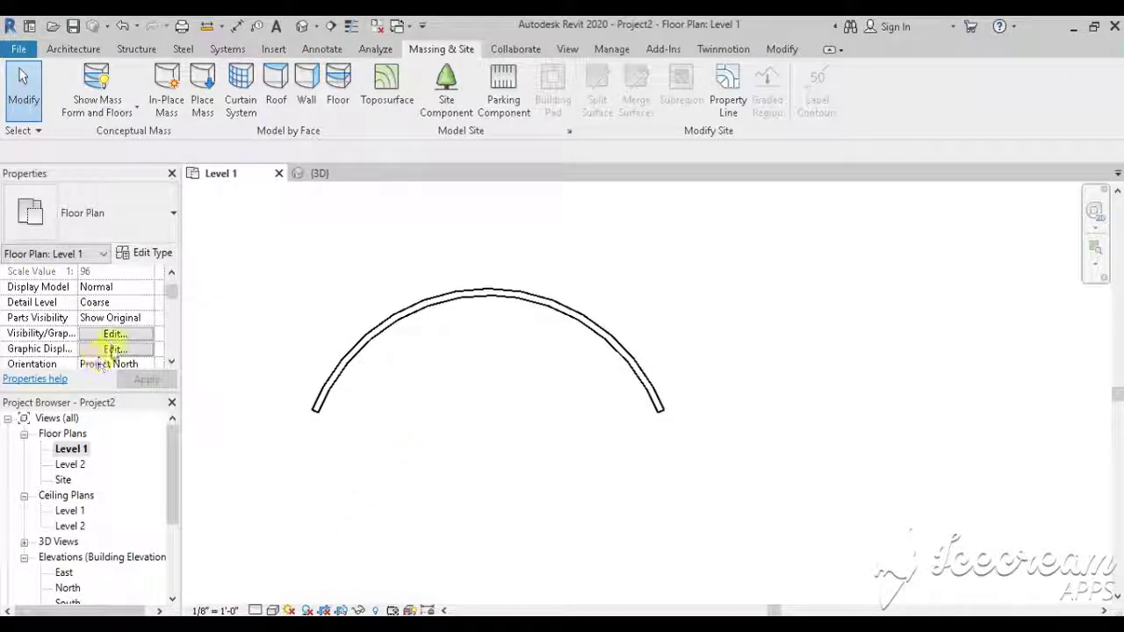
click(123, 340)
scroll(298, 351, down, 4)
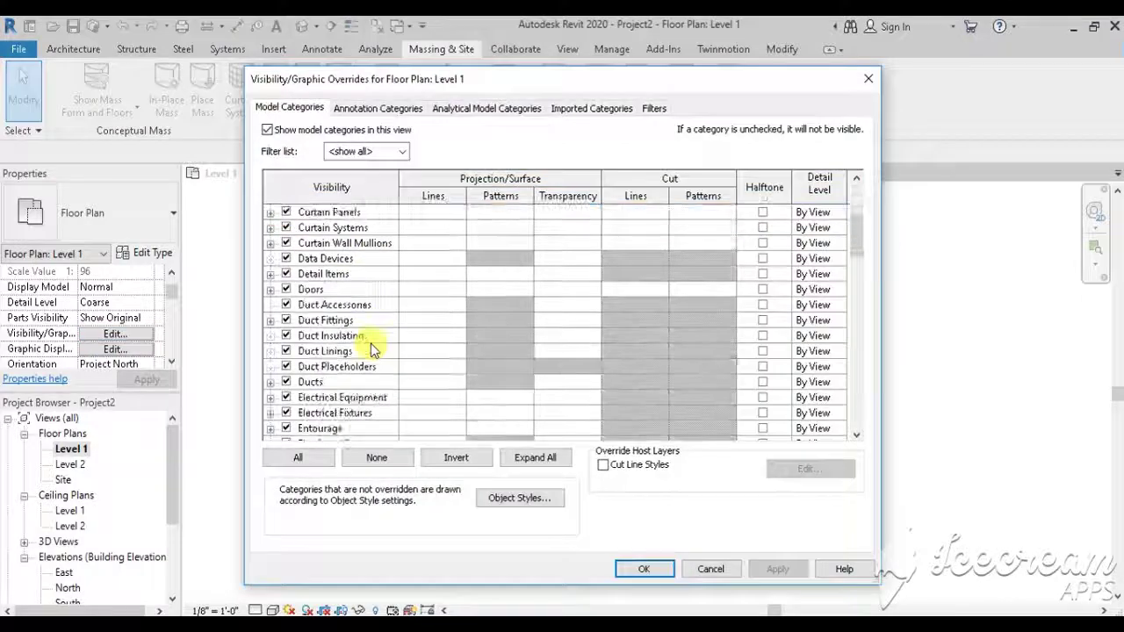
scroll(351, 347, down, 6)
click(285, 336)
click(644, 569)
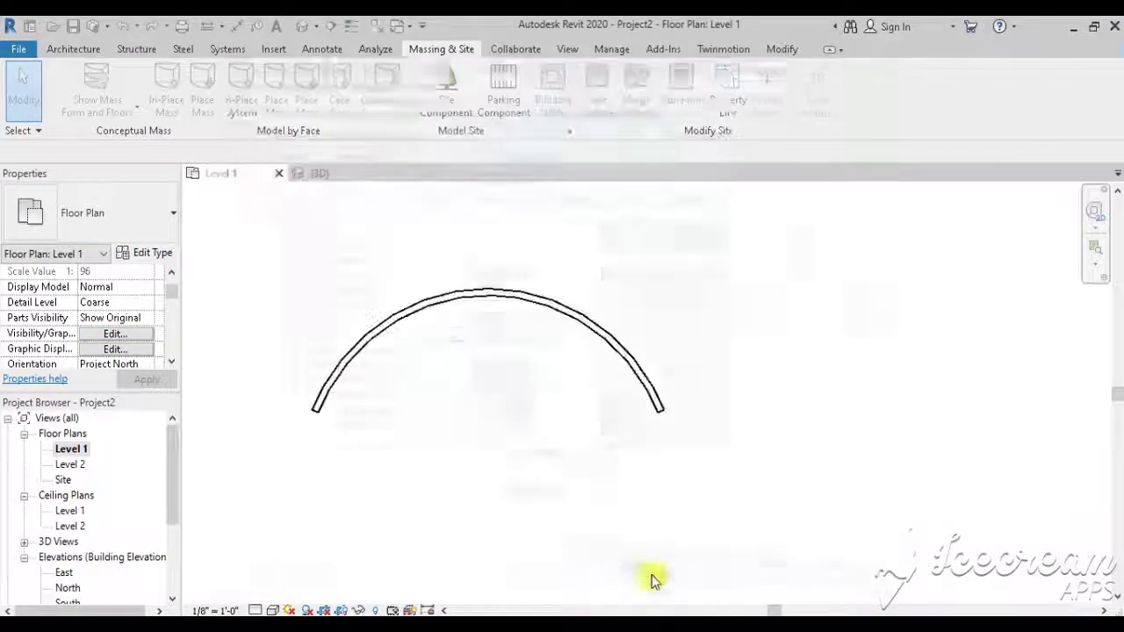
Back in the 3D view, start a new in-place mass named Mass 1
click(307, 173)
click(166, 99)
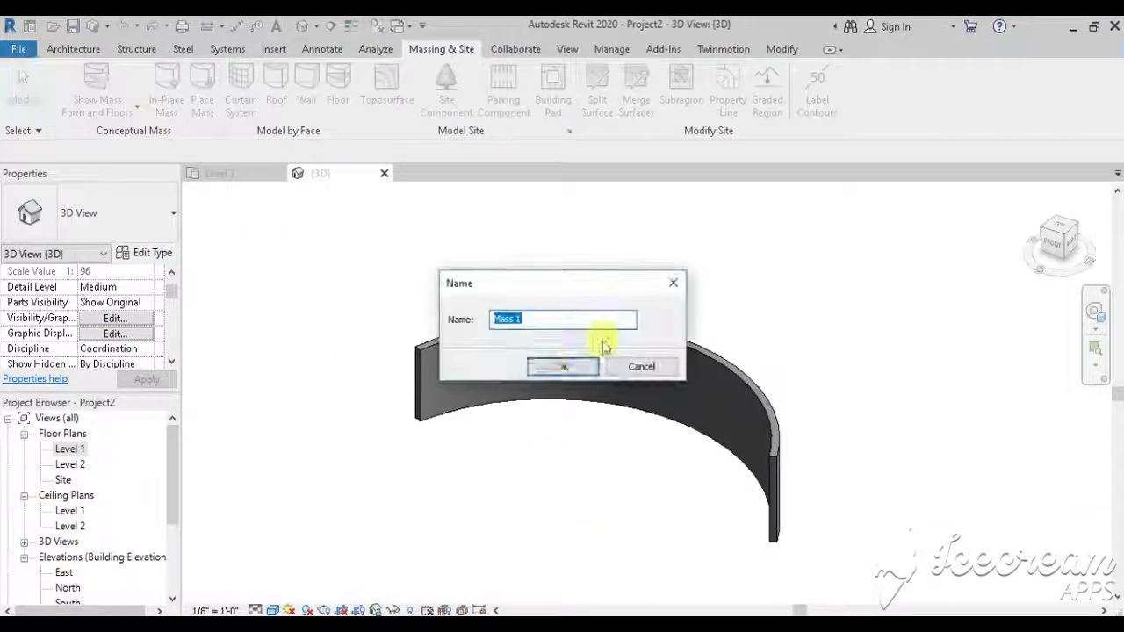
click(566, 366)
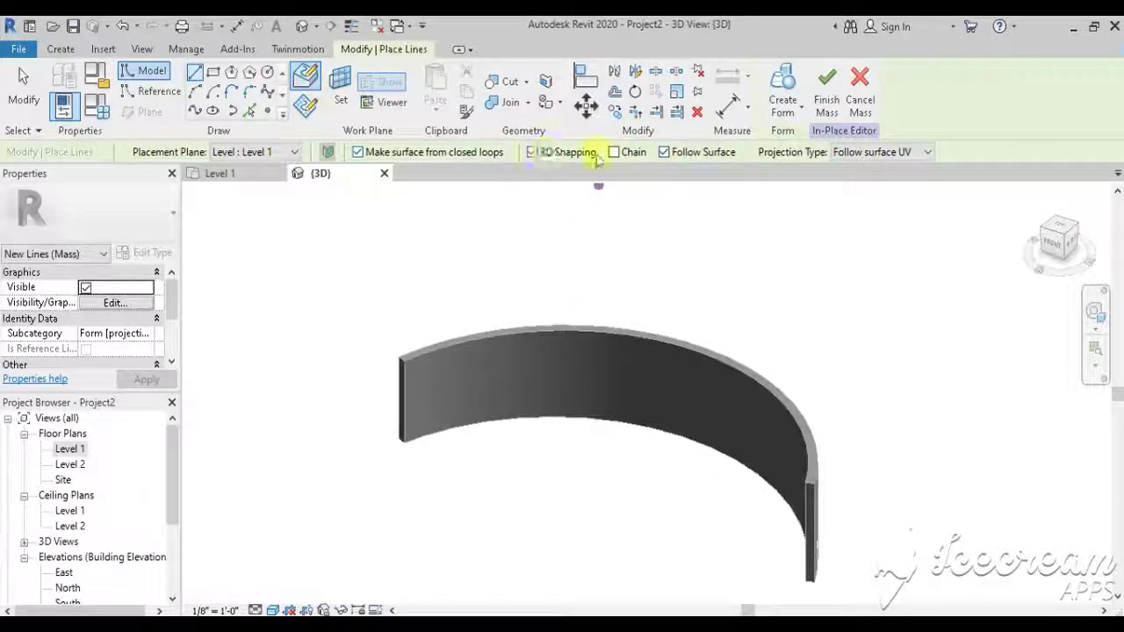
Sketch an arc and closing line on the wall top and finish the flat semicircular mass
click(666, 153)
scroll(397, 364, up, 2)
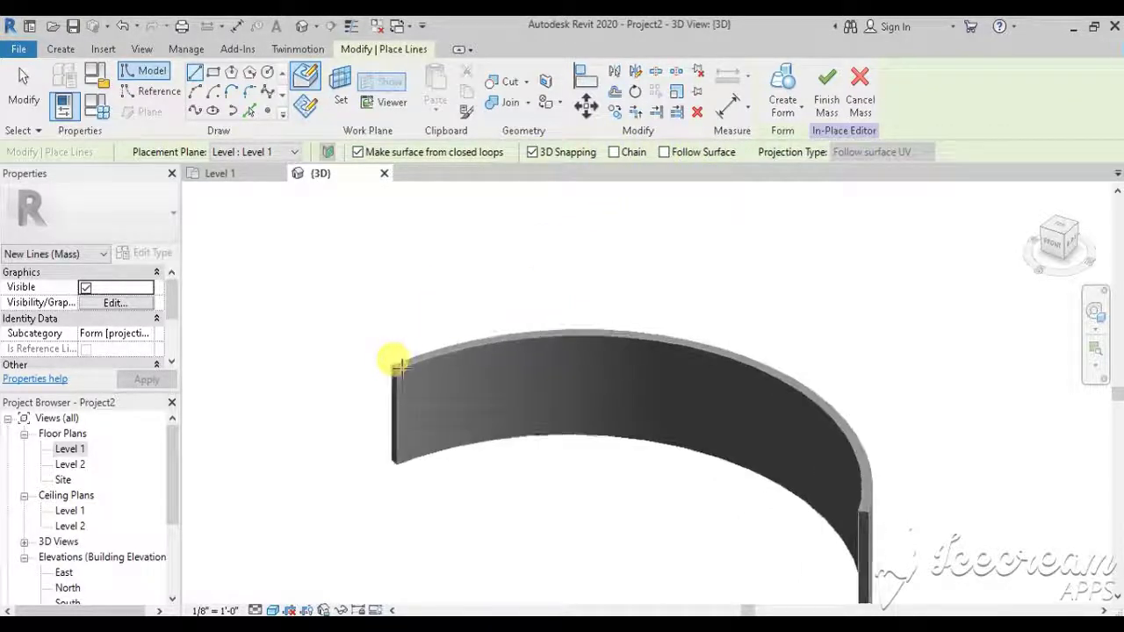
click(196, 89)
click(392, 365)
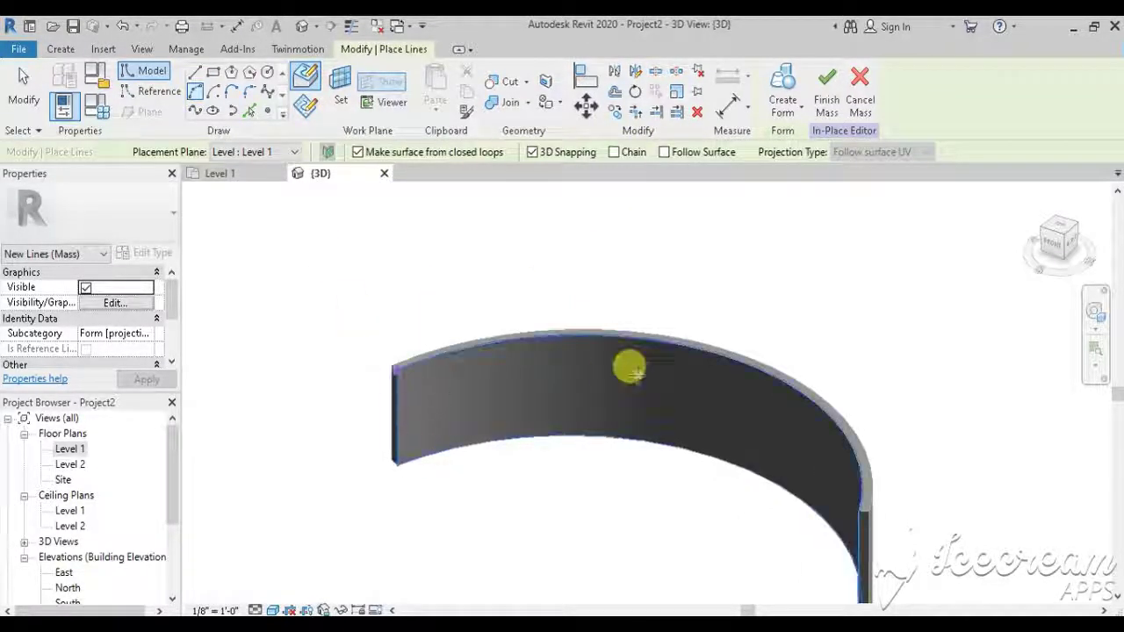
click(816, 430)
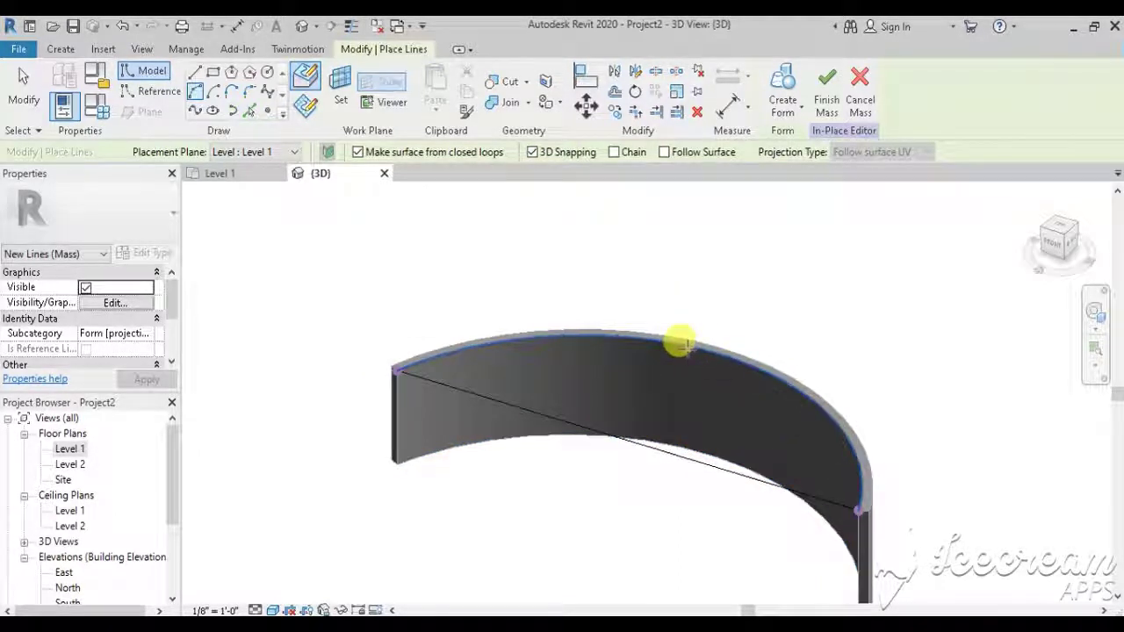
click(195, 75)
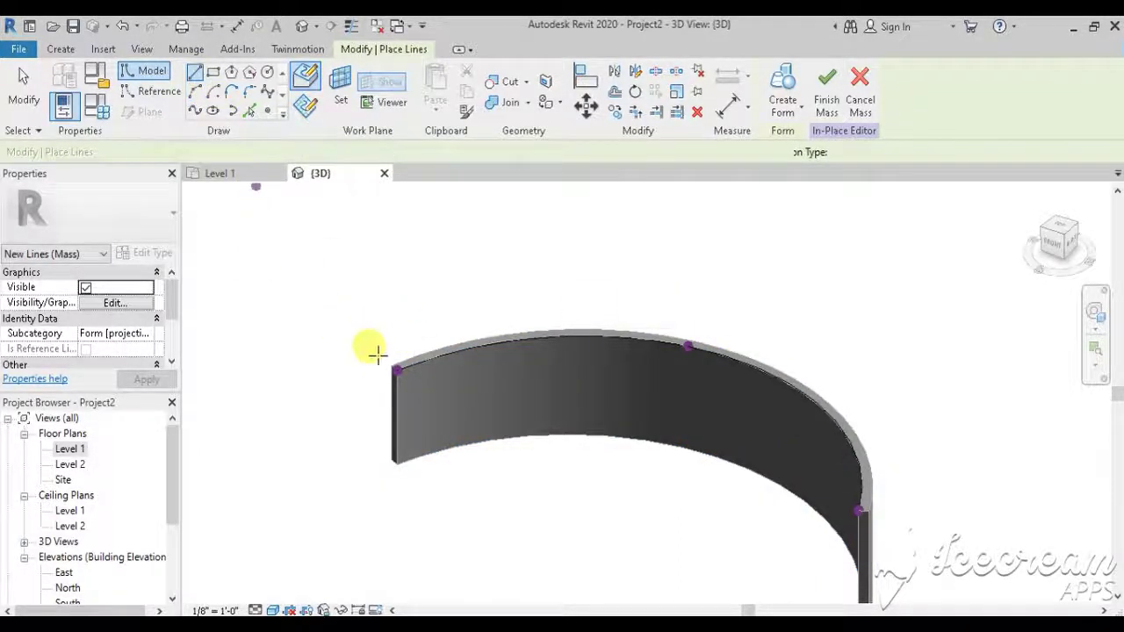
click(394, 368)
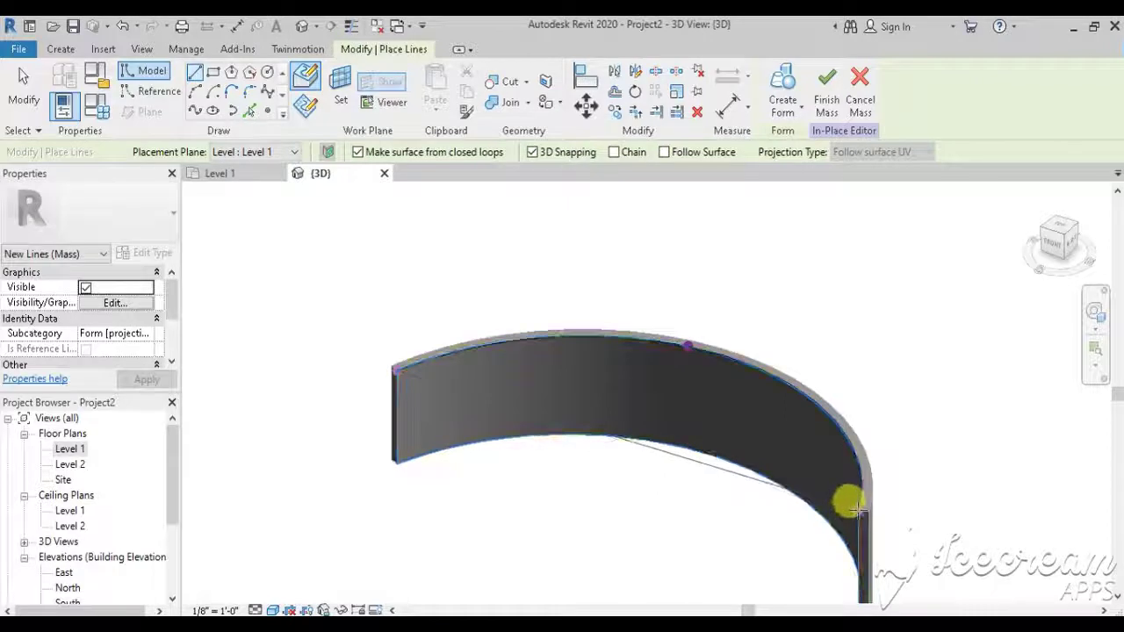
click(856, 507)
shift+middle_drag(562, 545, 584, 429)
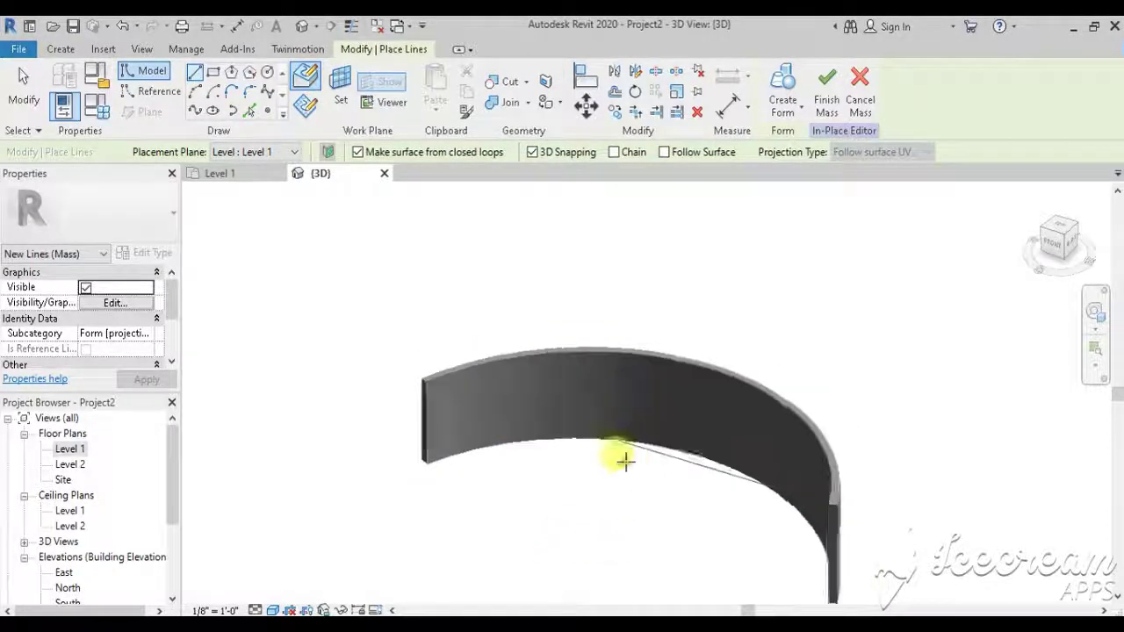
click(834, 104)
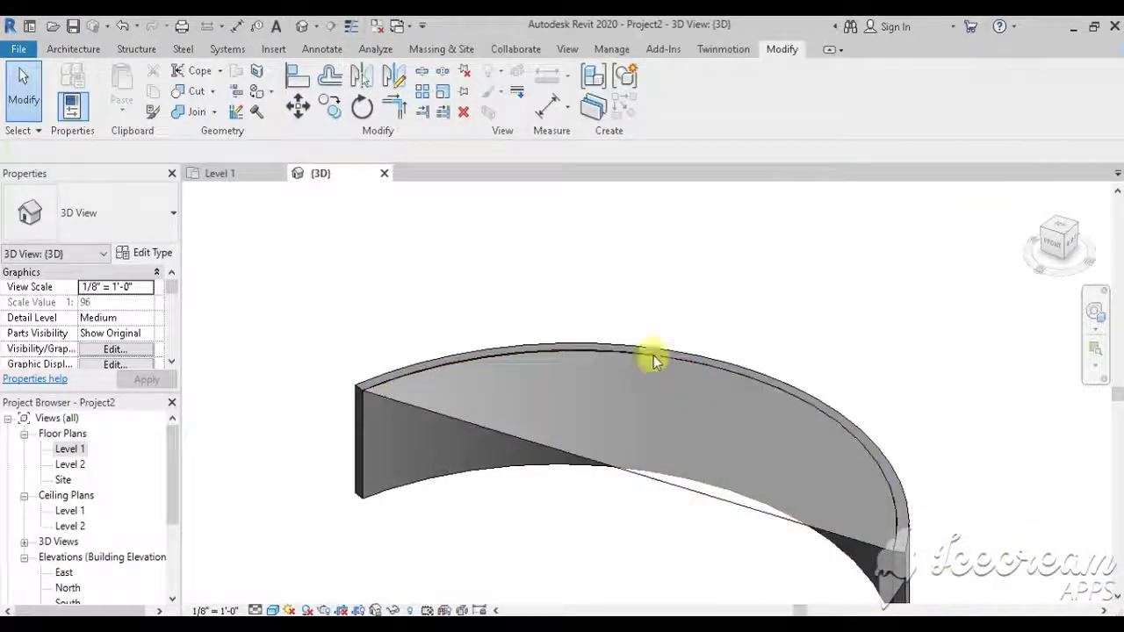
Hide the curved wall in the 3D view, leaving only the mass outline
shift+middle_drag(652, 359, 734, 479)
click(635, 447)
click(577, 434)
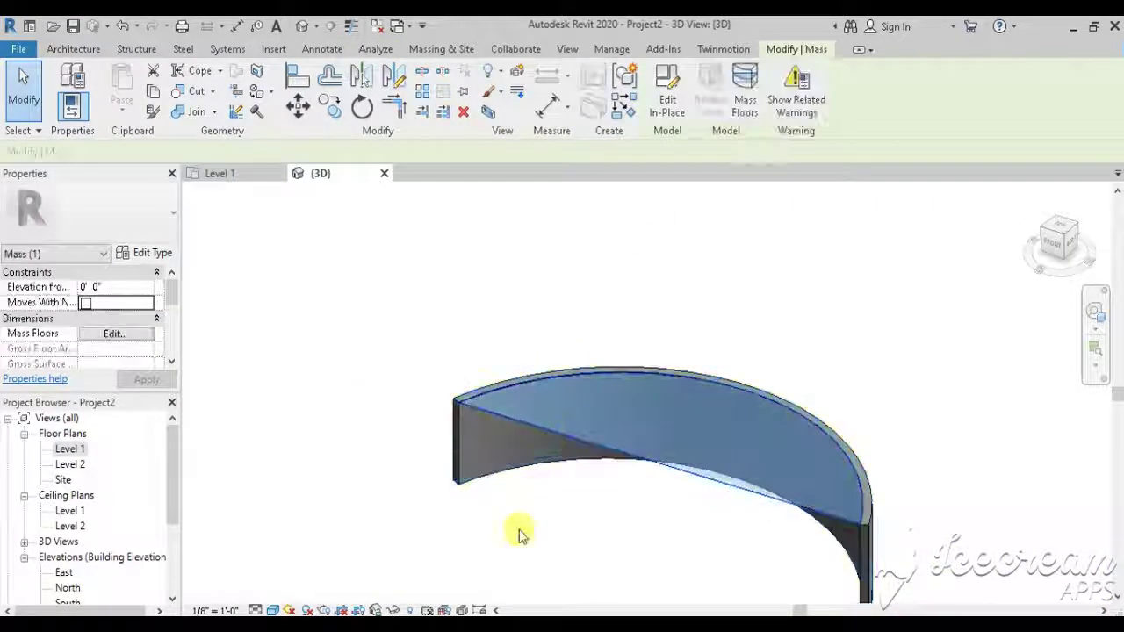
shift+middle_drag(514, 530, 479, 446)
click(462, 441)
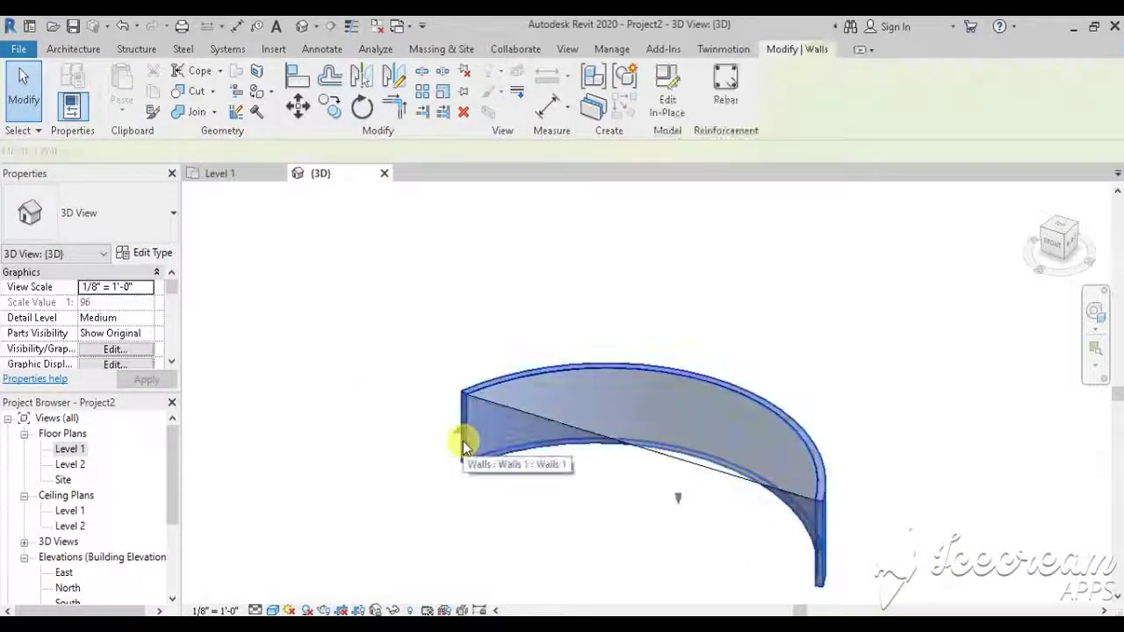
right_click(462, 440)
click(713, 296)
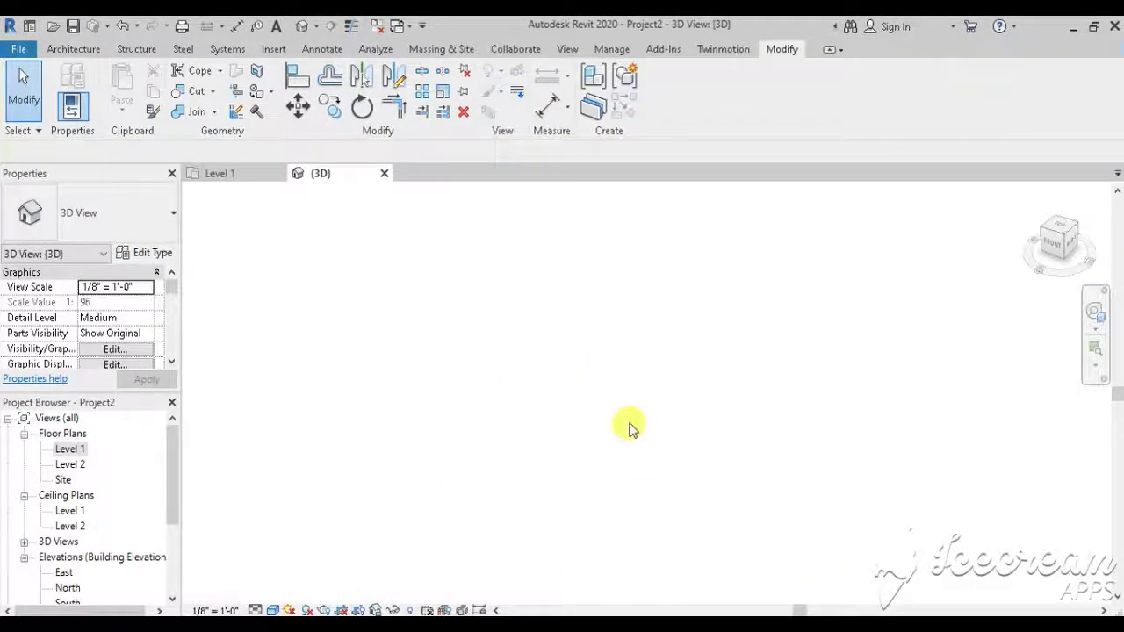
key(ctrl+Tab)
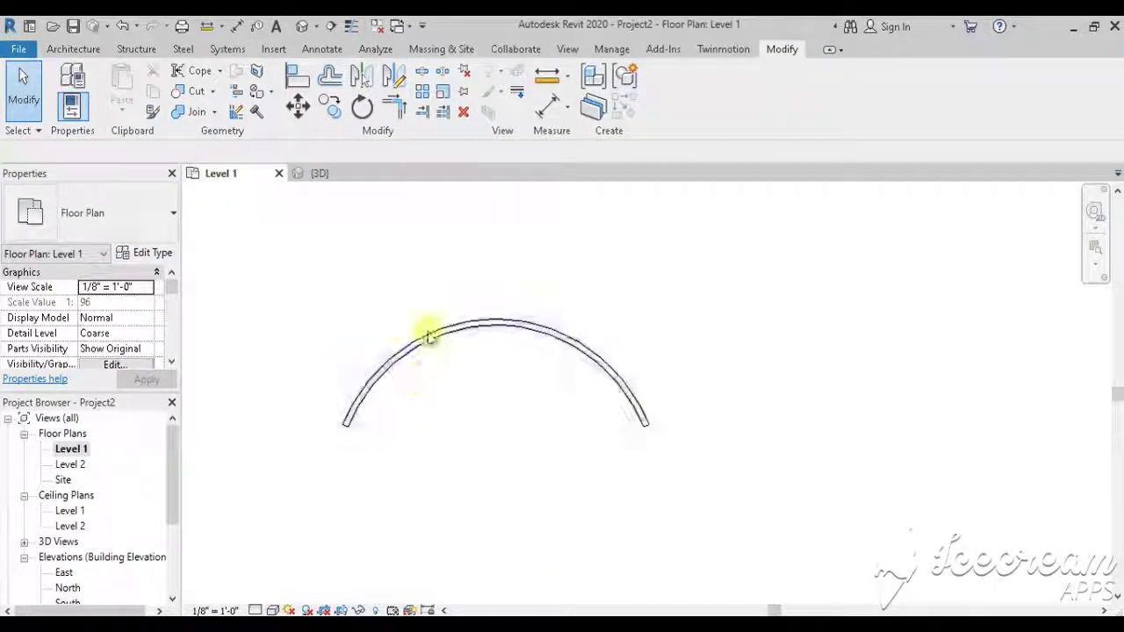
click(316, 173)
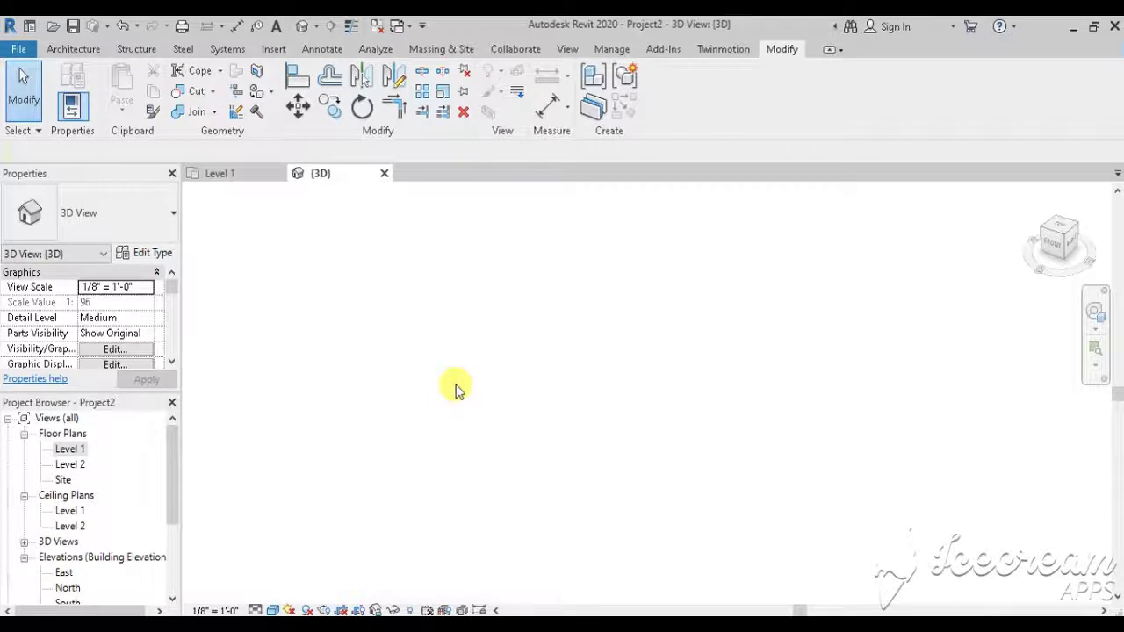
Start a new Model In-Place element in the Ceilings category with its default name
click(73, 48)
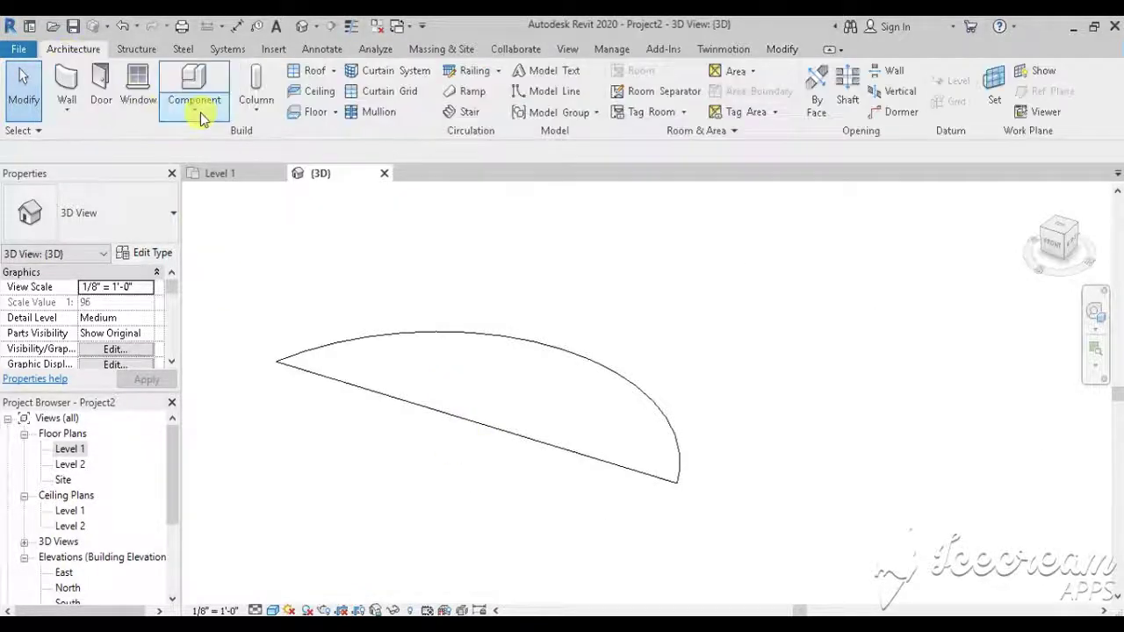
click(200, 113)
click(226, 183)
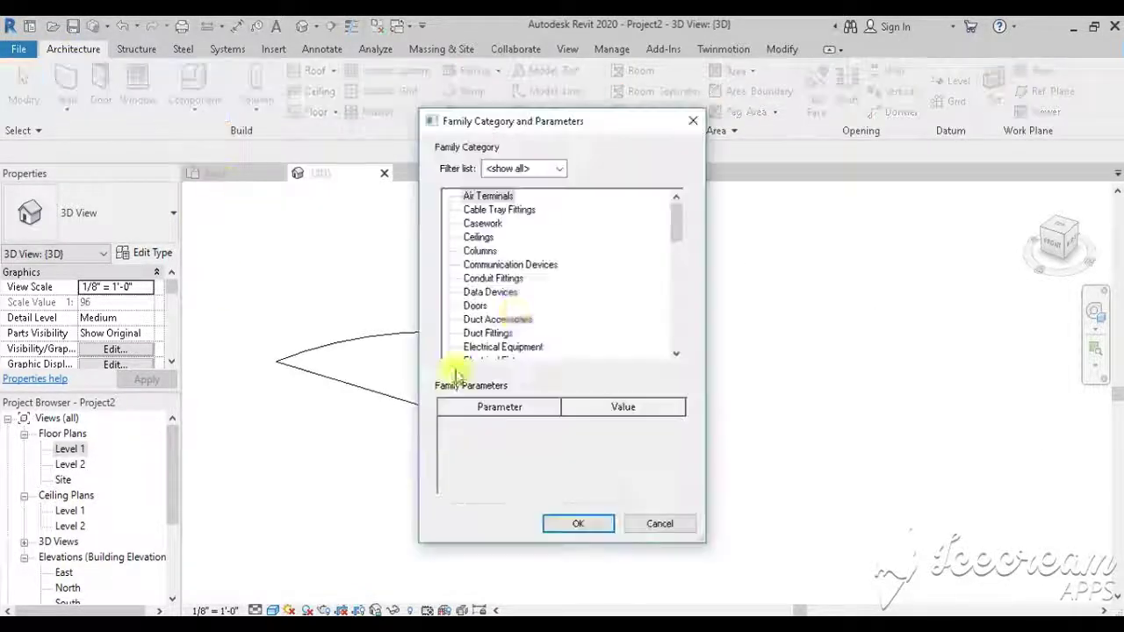
click(594, 525)
click(548, 367)
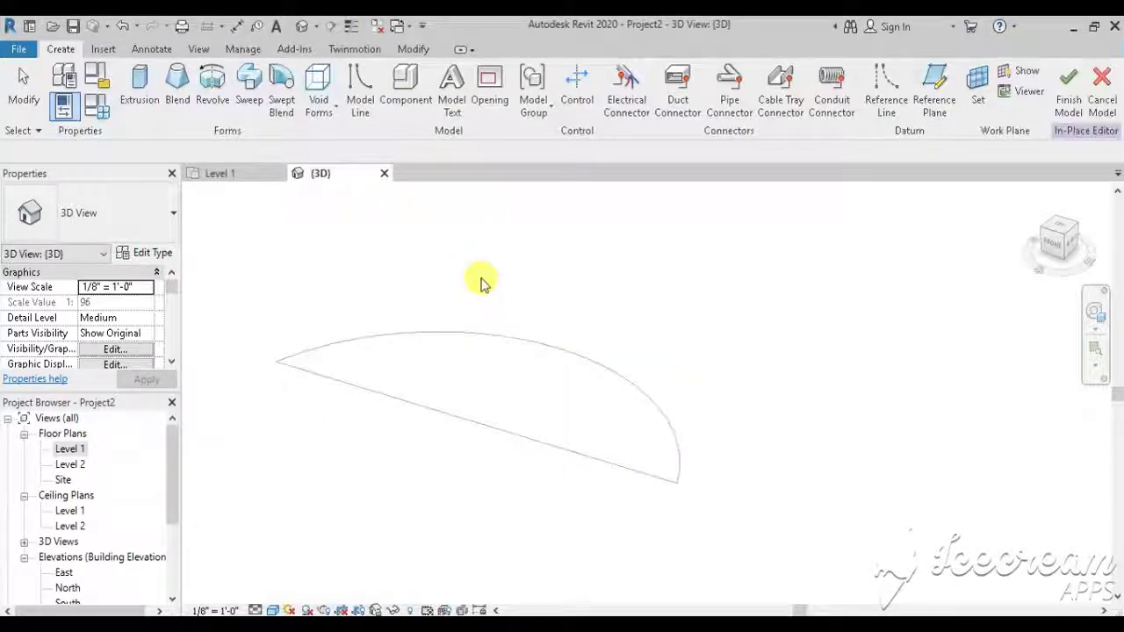
Begin an extrusion with its work plane set to the semicircular Mass 1 face
click(139, 92)
click(712, 92)
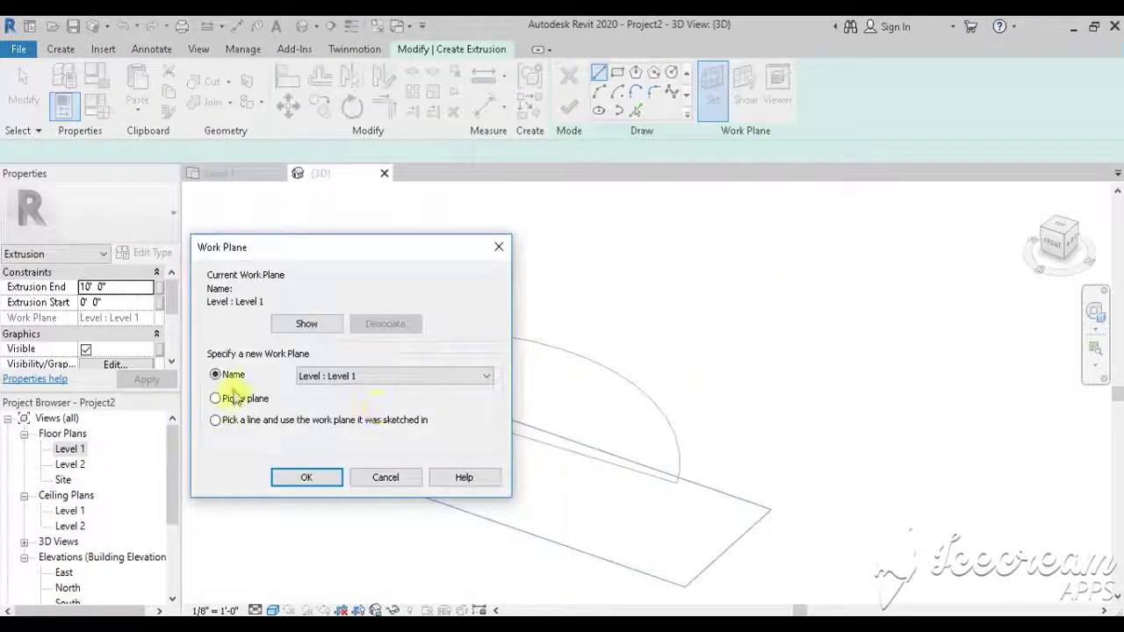
click(305, 477)
click(577, 359)
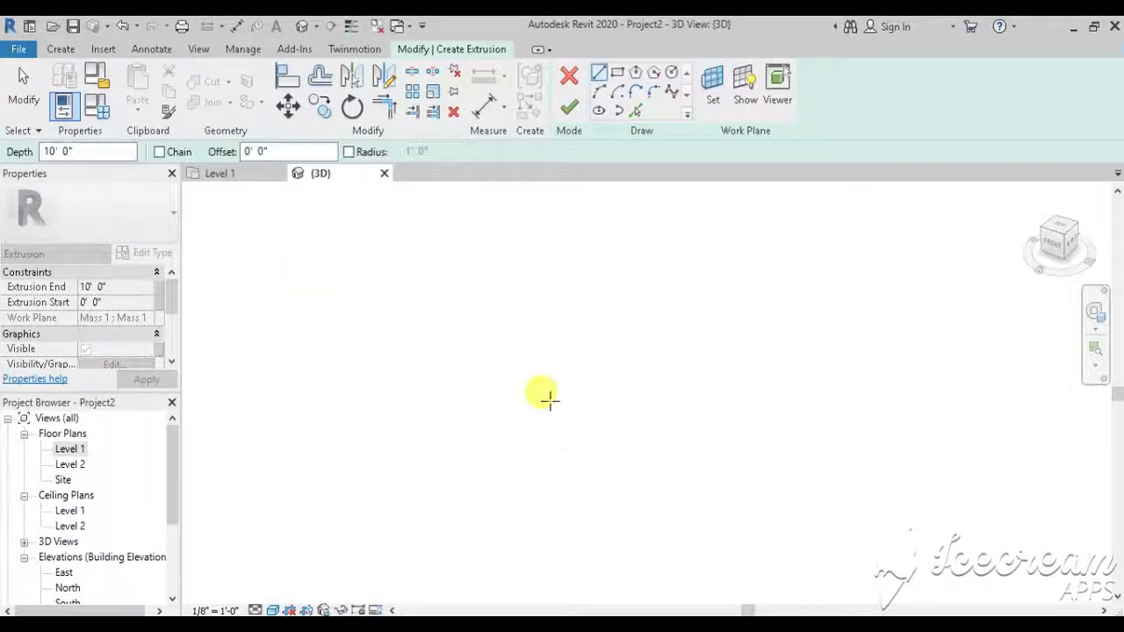
Draw a start-end-radius arc from the mass's left corner to its right corner along its curve
click(598, 93)
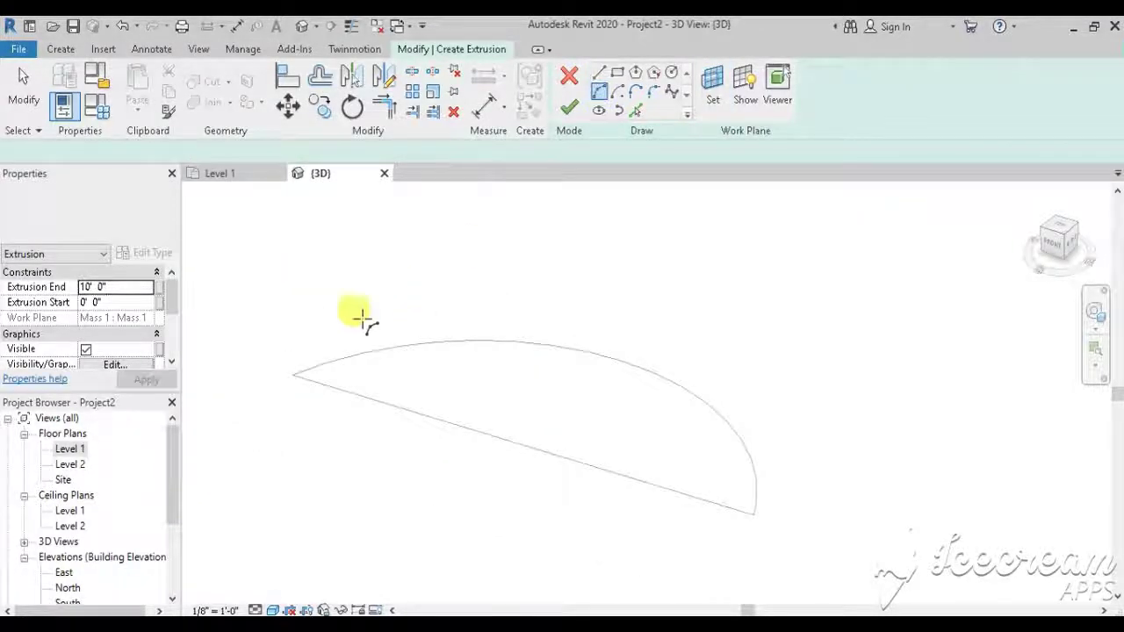
click(292, 374)
click(753, 513)
click(605, 355)
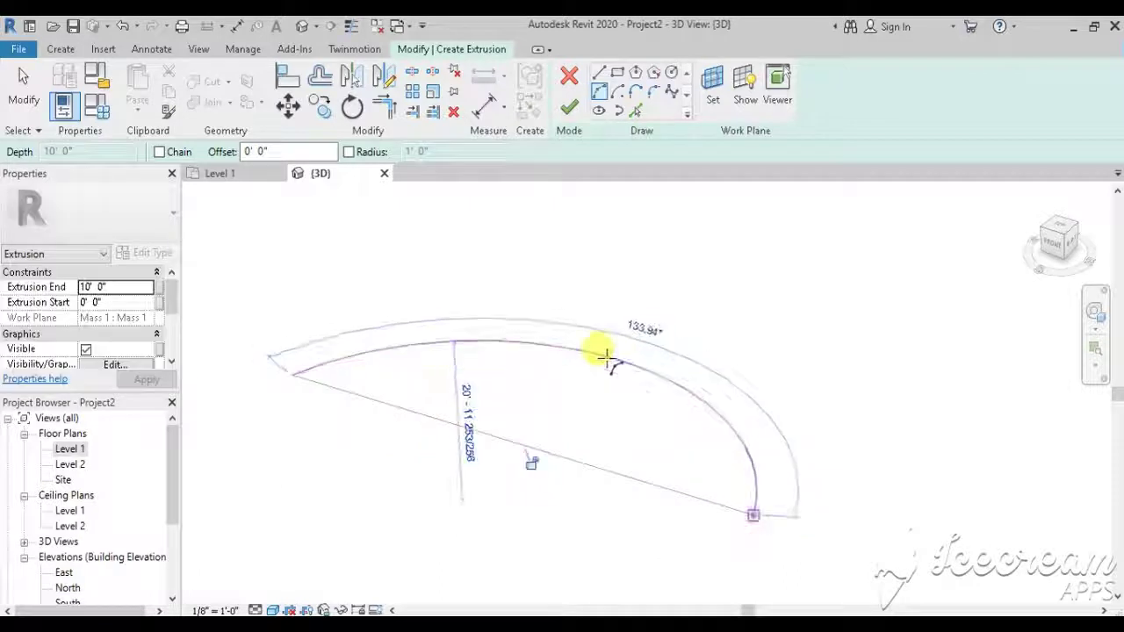
Close the profile with a straight chord and add a 1' 0" offset Pick Lines edge
click(598, 74)
click(292, 374)
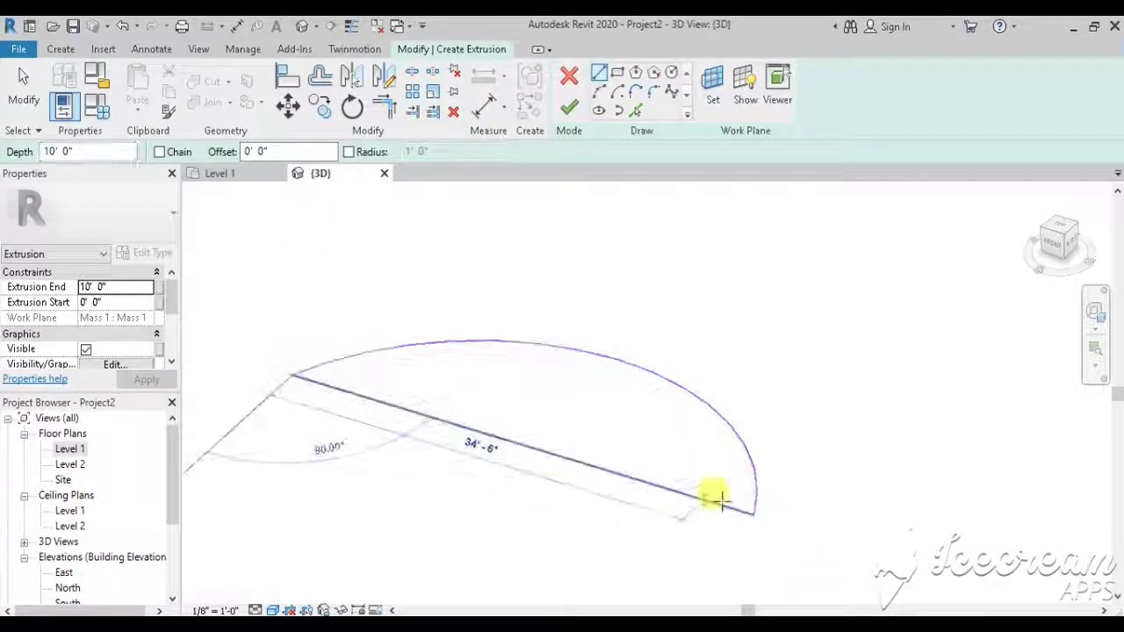
click(753, 511)
text(9)
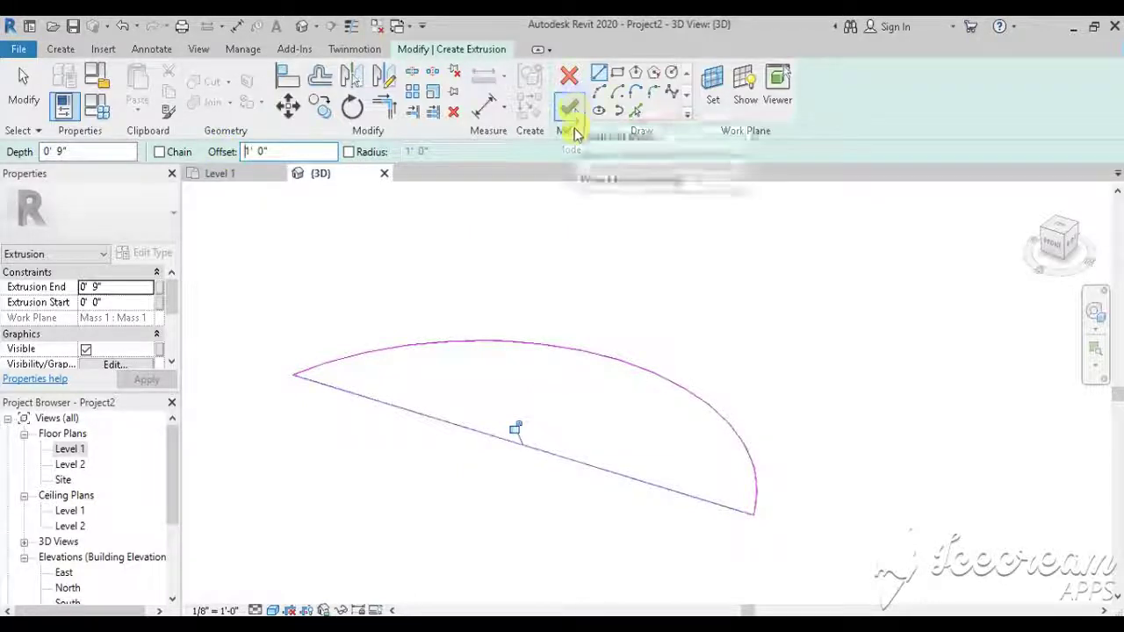
click(633, 112)
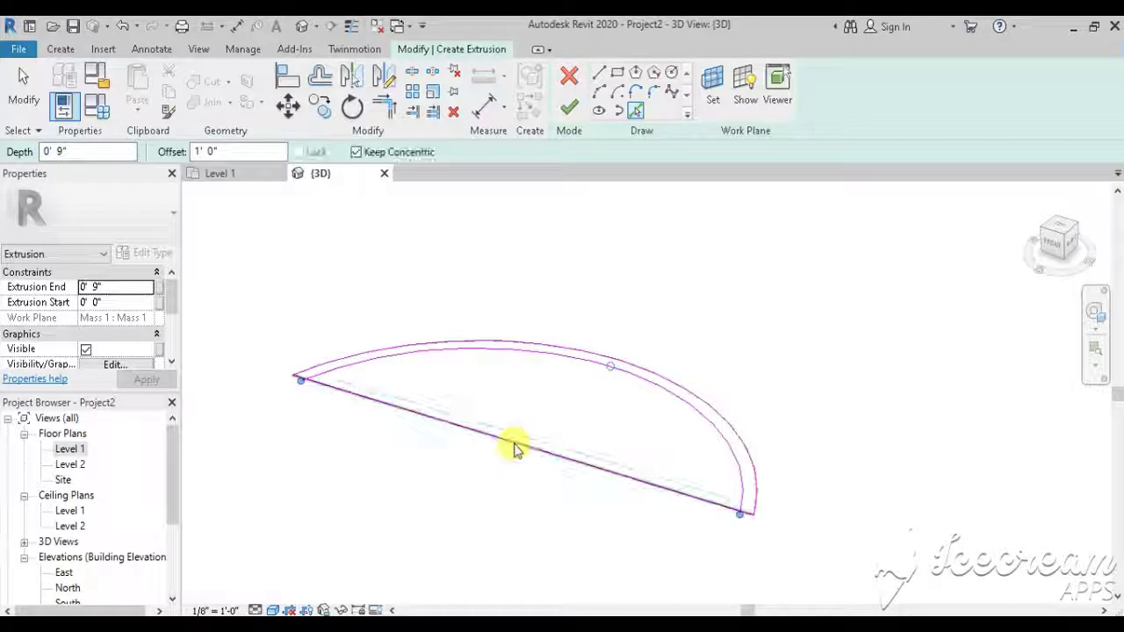
click(515, 448)
Finish the extrusion sketch and the in-place ceiling model
click(562, 113)
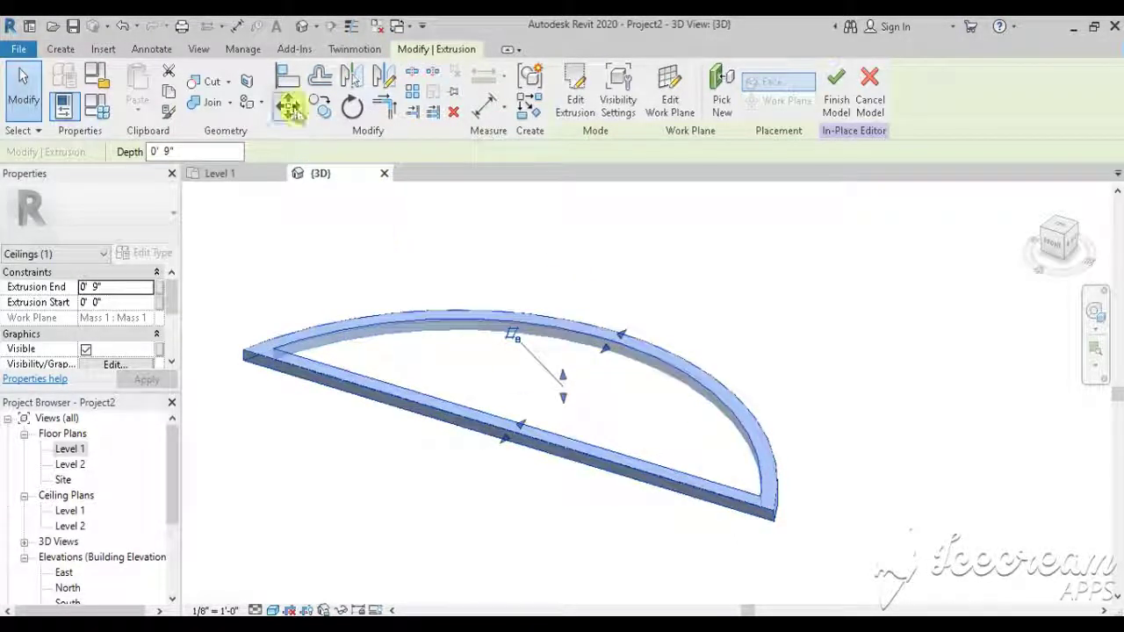
right_click(637, 460)
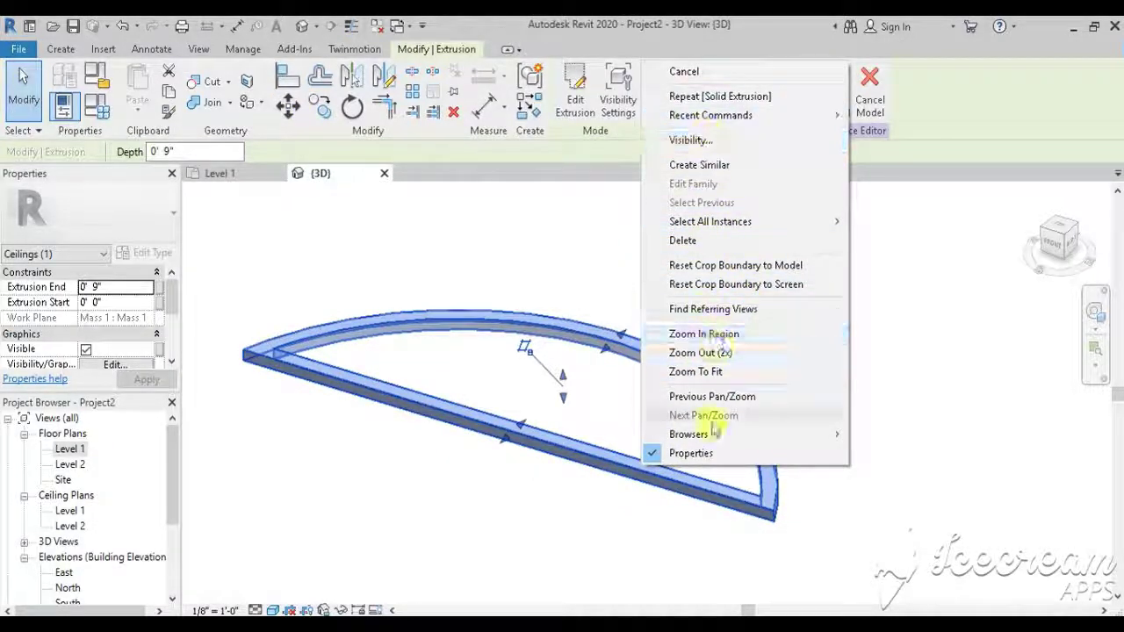
click(788, 464)
click(764, 451)
click(837, 97)
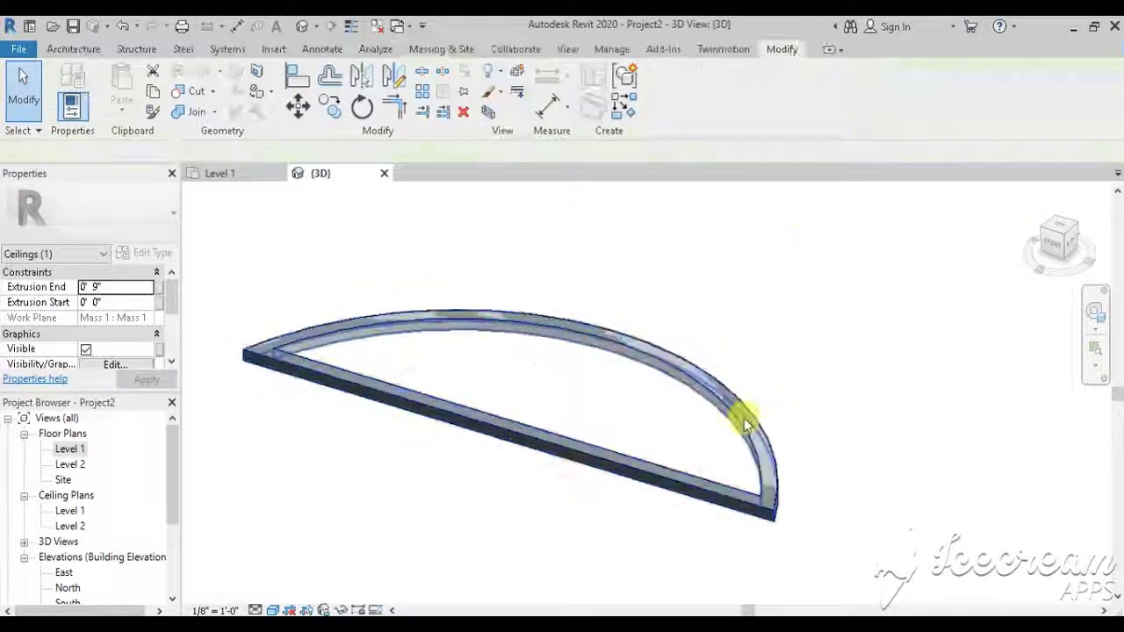
Hide the new ceiling and the mass in the 3D view
click(744, 424)
right_click(746, 422)
click(966, 296)
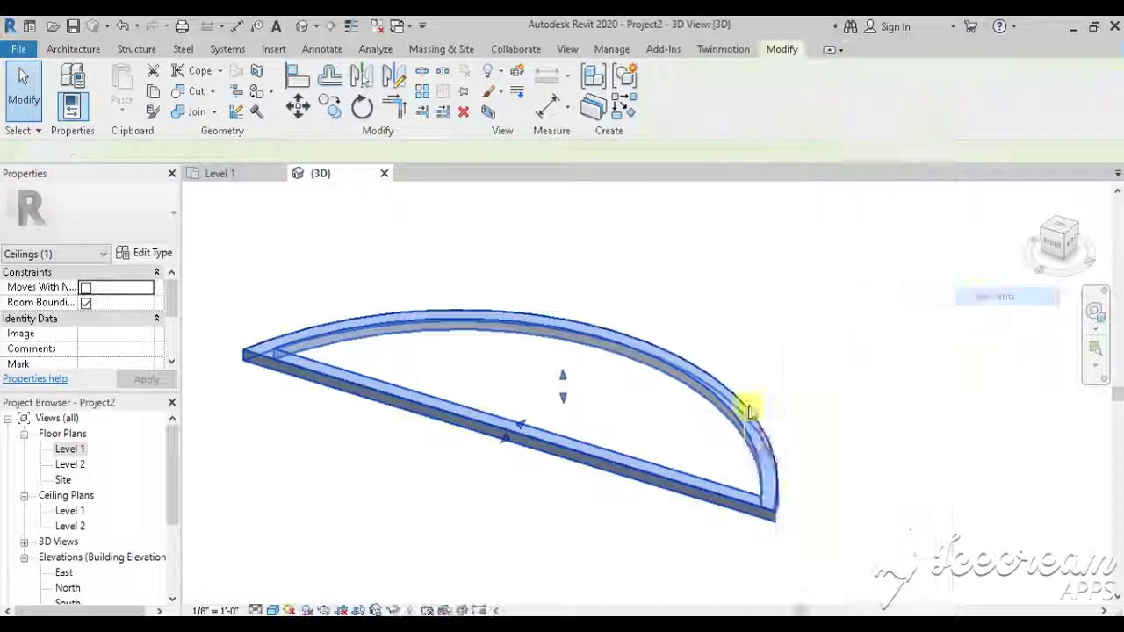
click(707, 494)
key(Delete)
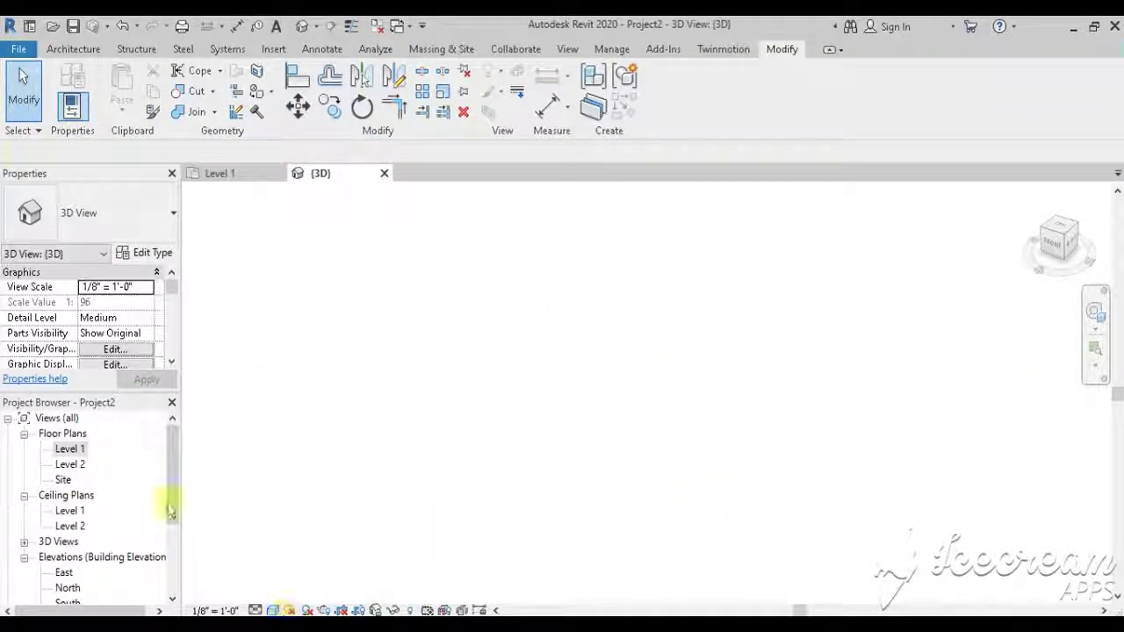
In the Level 1 floor plan, reveal hidden elements and unhide the arc wall
double_click(69, 450)
click(431, 344)
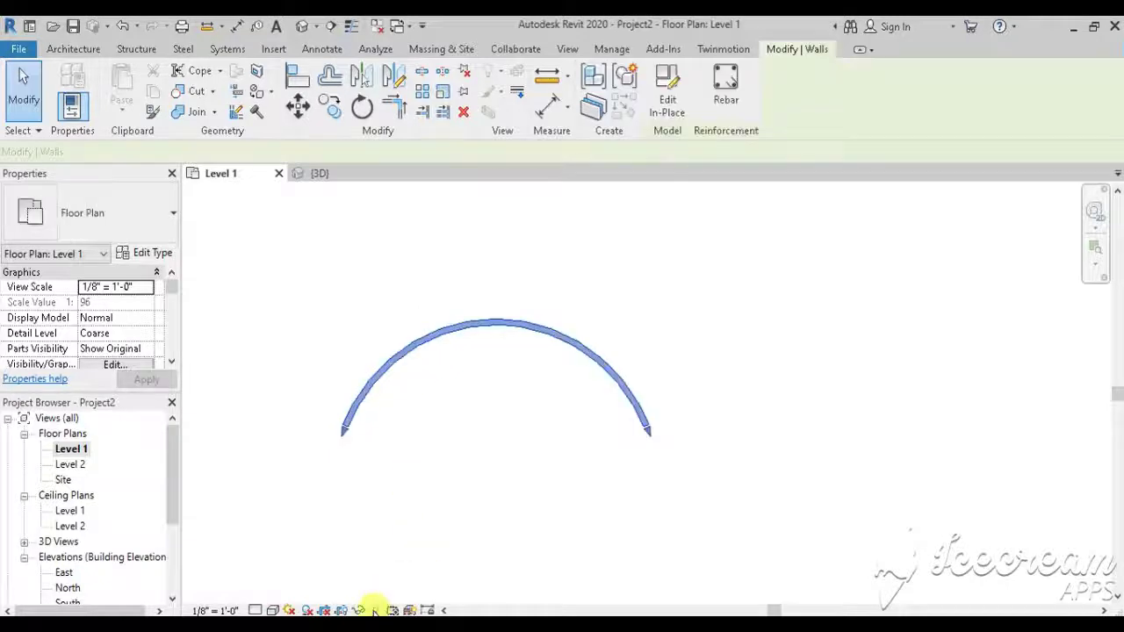
click(373, 610)
click(566, 433)
click(601, 371)
right_click(601, 371)
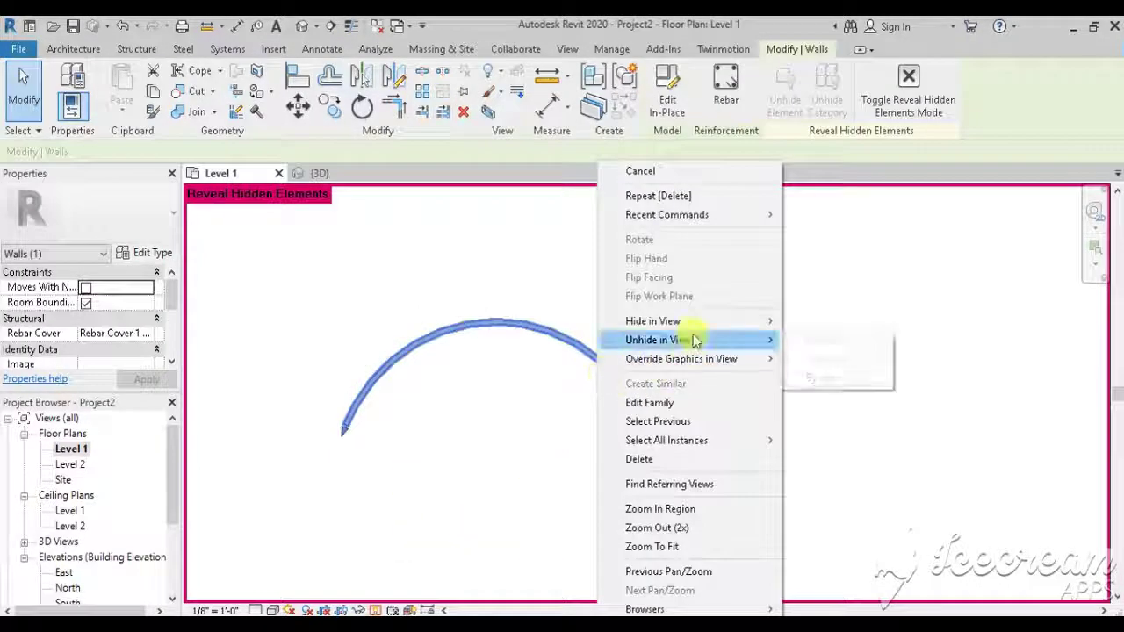
click(659, 484)
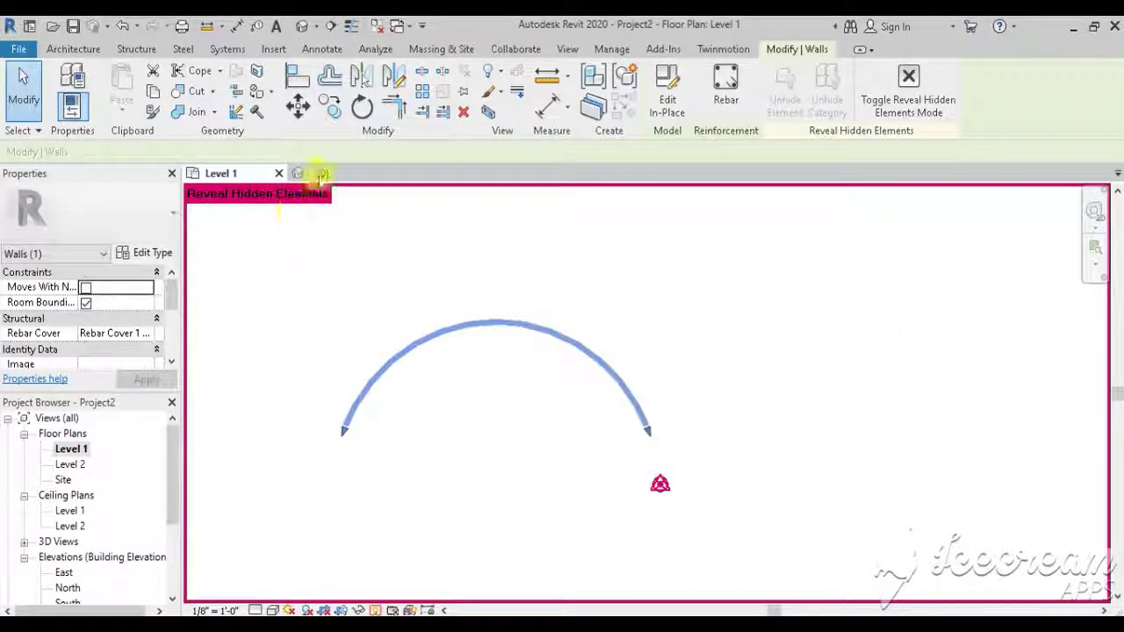
In the 3D view, unhide the walls and turn Reveal Hidden Elements off
click(321, 174)
click(409, 610)
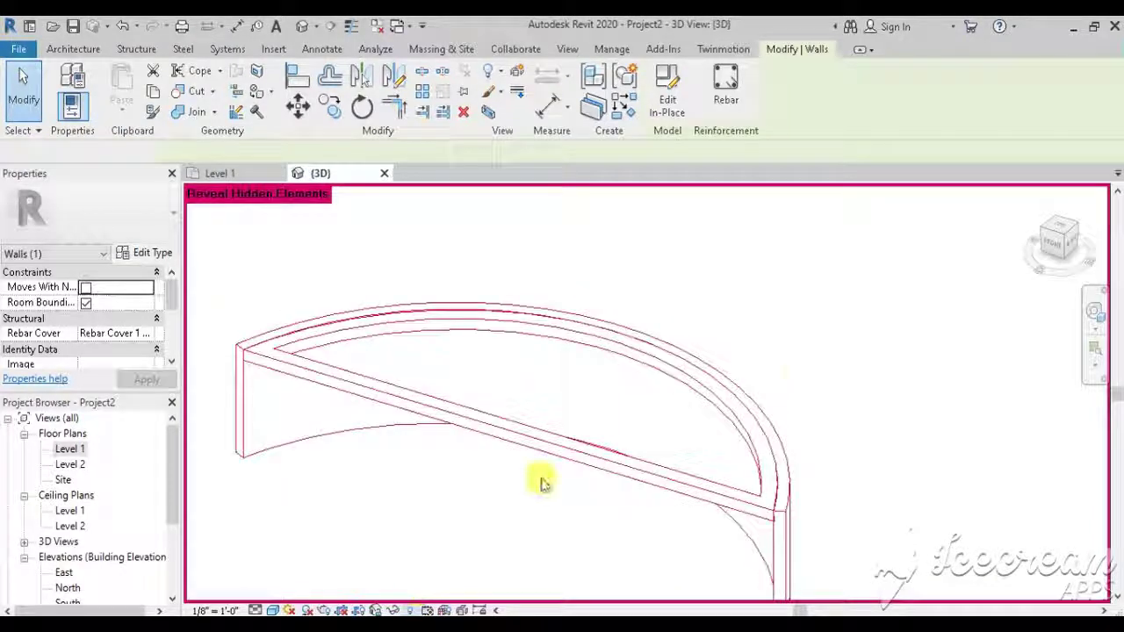
right_click(740, 412)
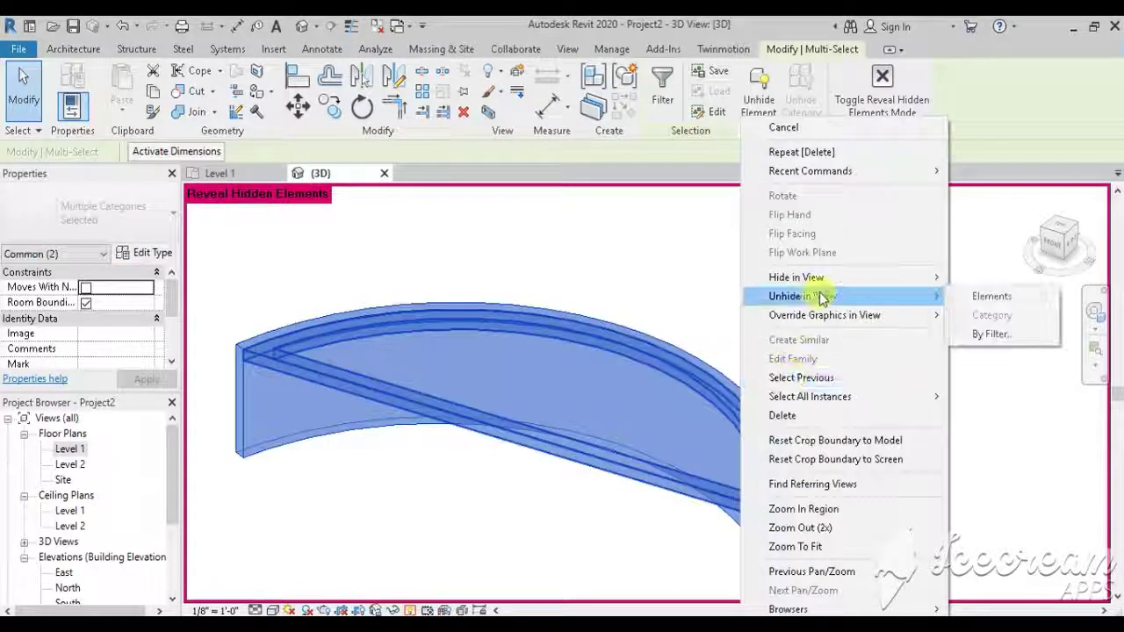
click(990, 296)
click(414, 607)
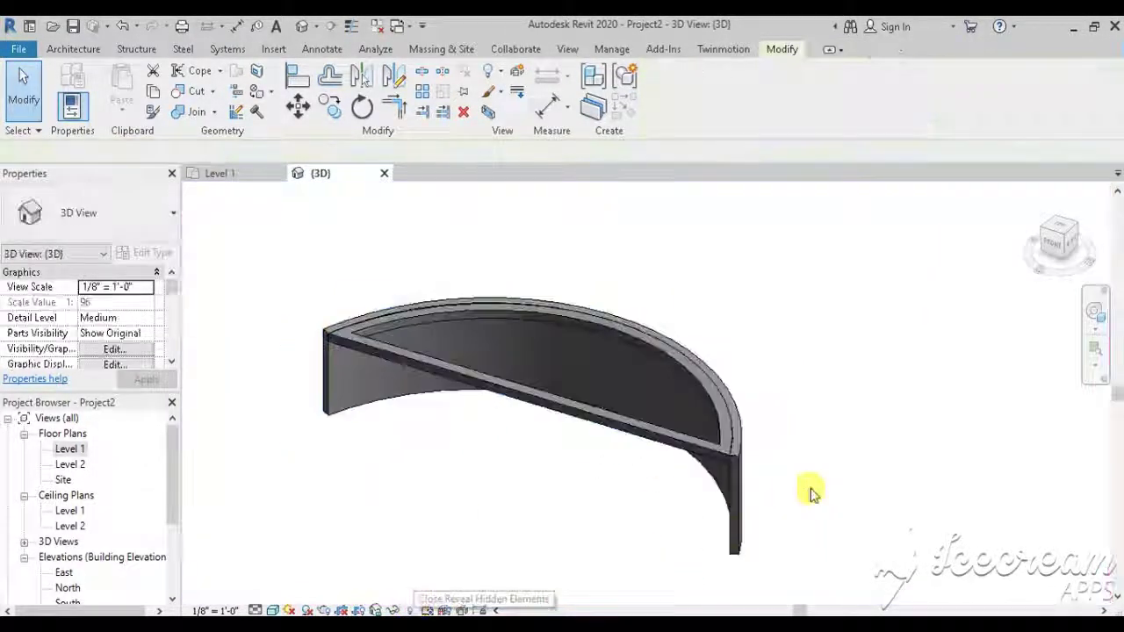
scroll(371, 336, up, 2)
Edit the ceiling in place and start a solid extrusion on its top face
mouse_move(371, 336)
shift+middle_down()
mouse_move(474, 386)
mouse_move(452, 303)
shift+middle_up()
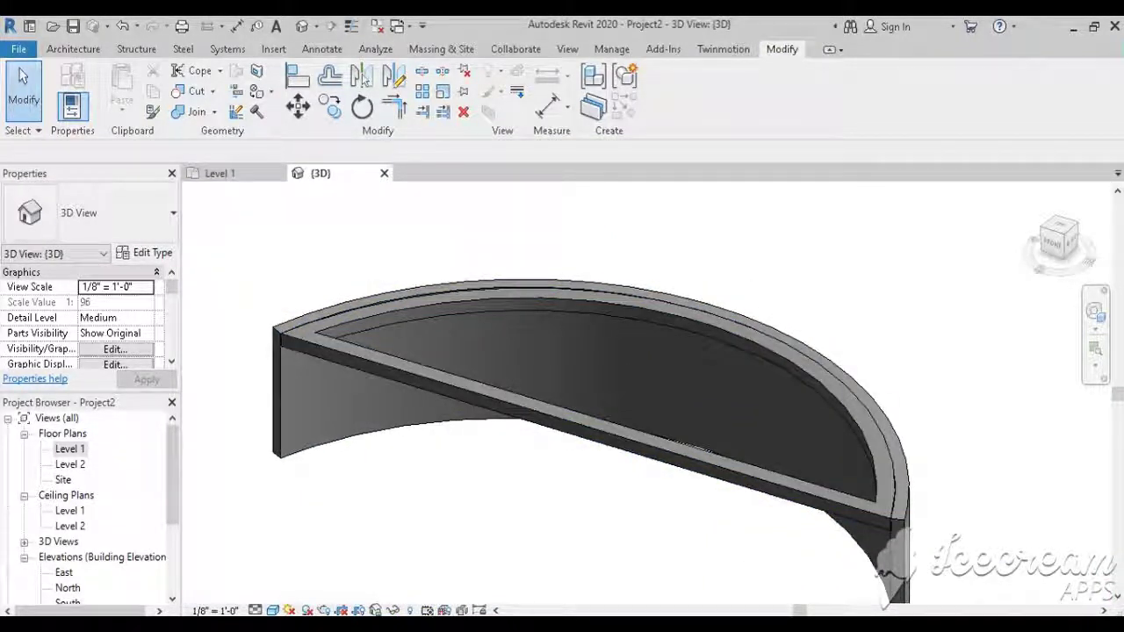
click(684, 450)
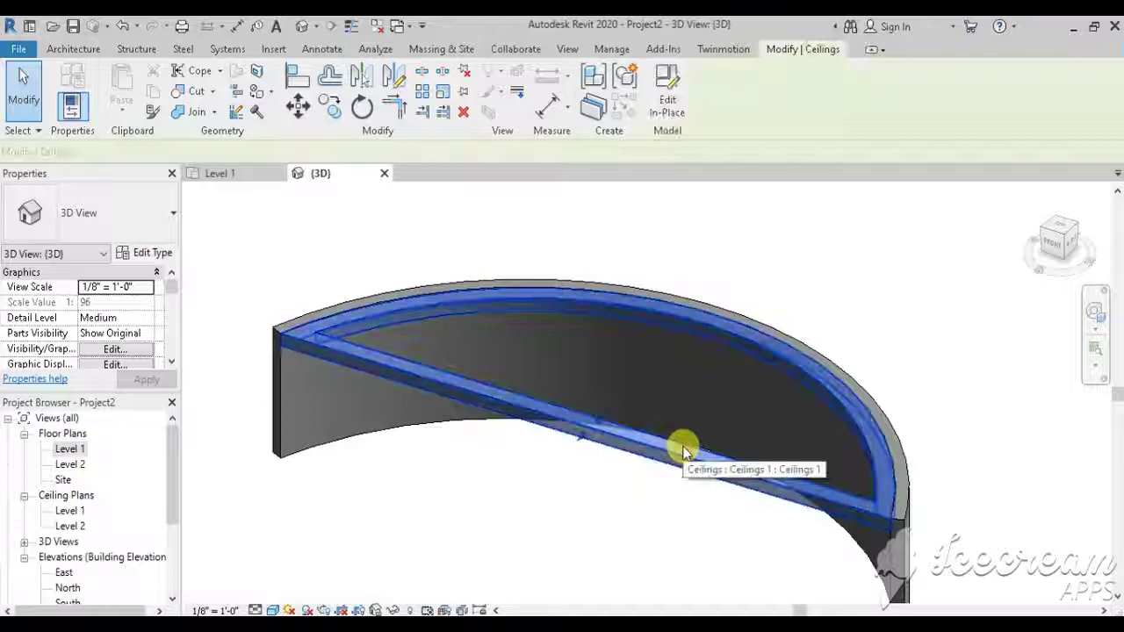
click(657, 111)
click(68, 51)
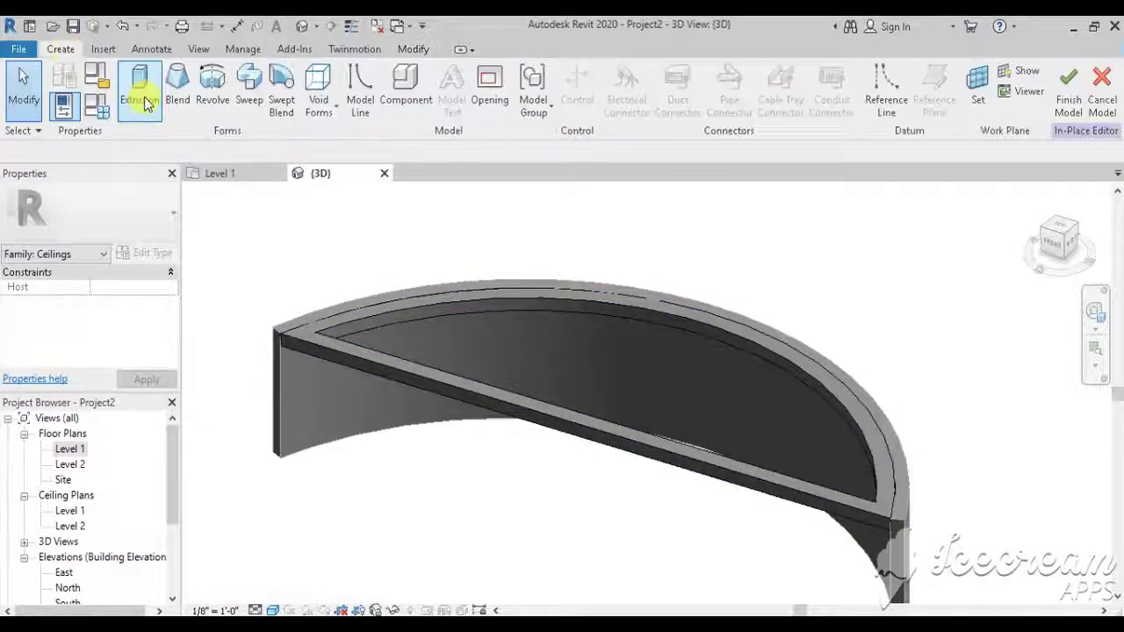
click(140, 102)
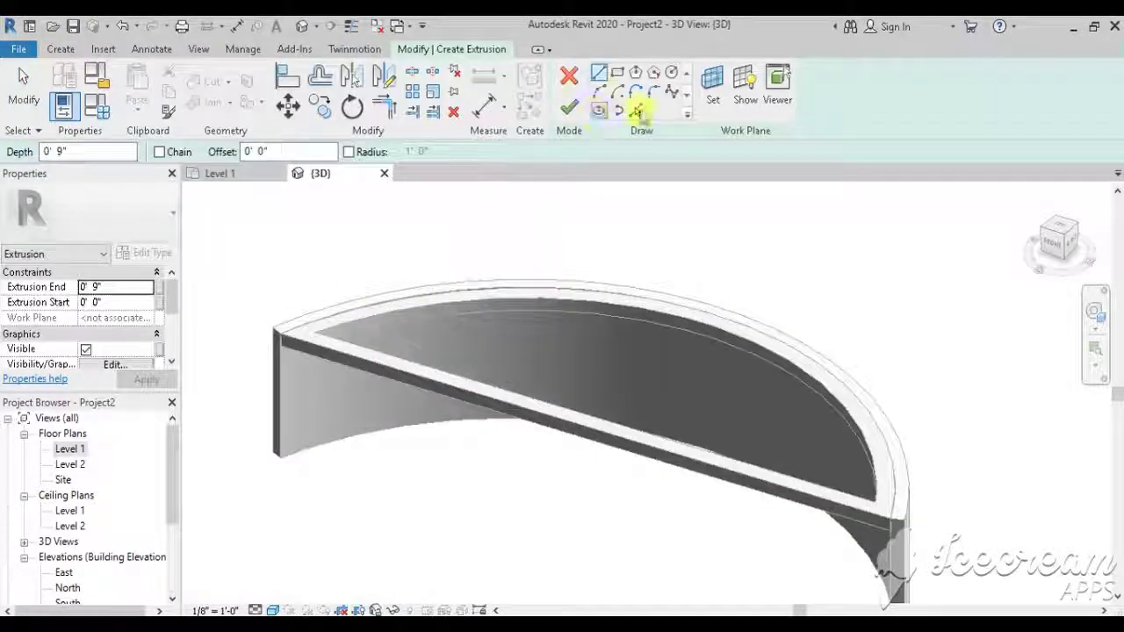
click(251, 396)
click(303, 474)
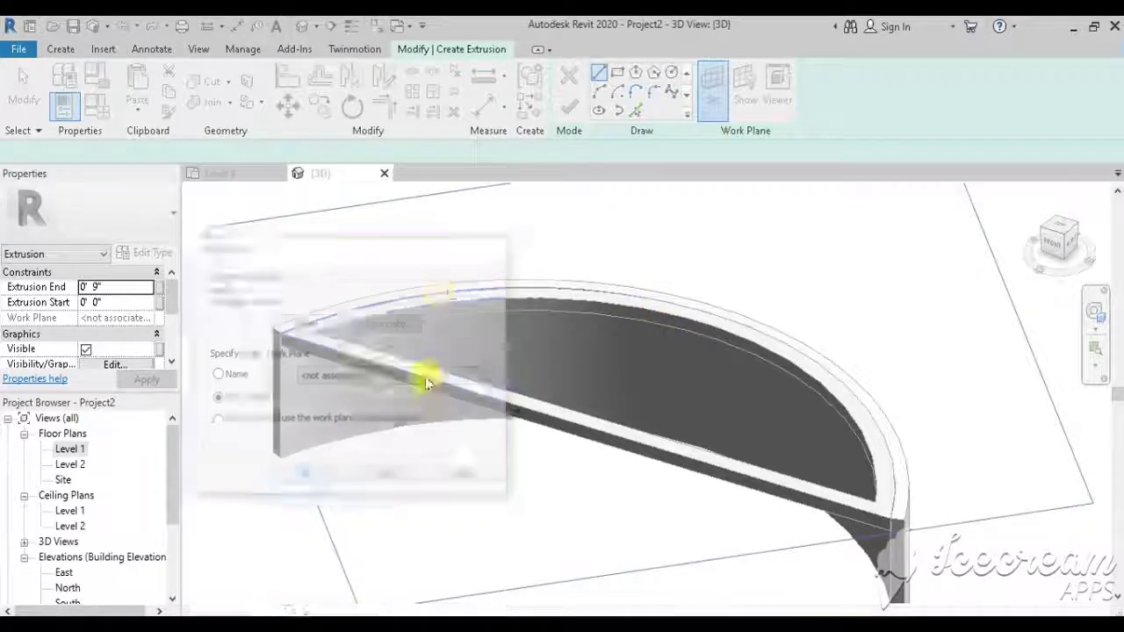
click(448, 299)
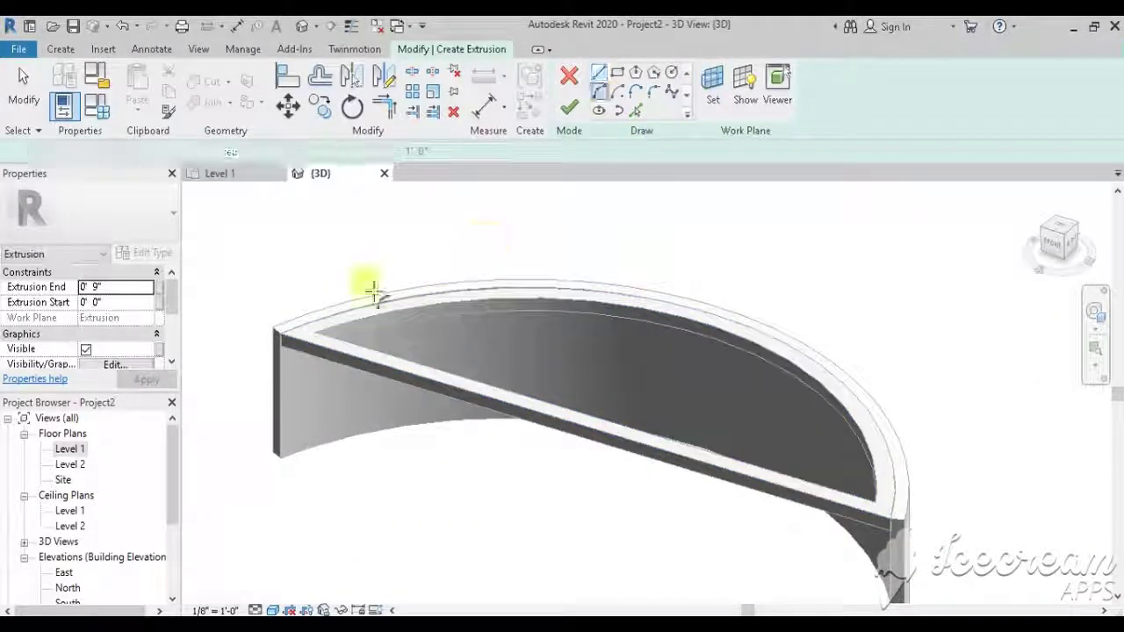
Sketch an arc along the ceiling's inner edge, closed by a straight chord
click(313, 331)
click(865, 489)
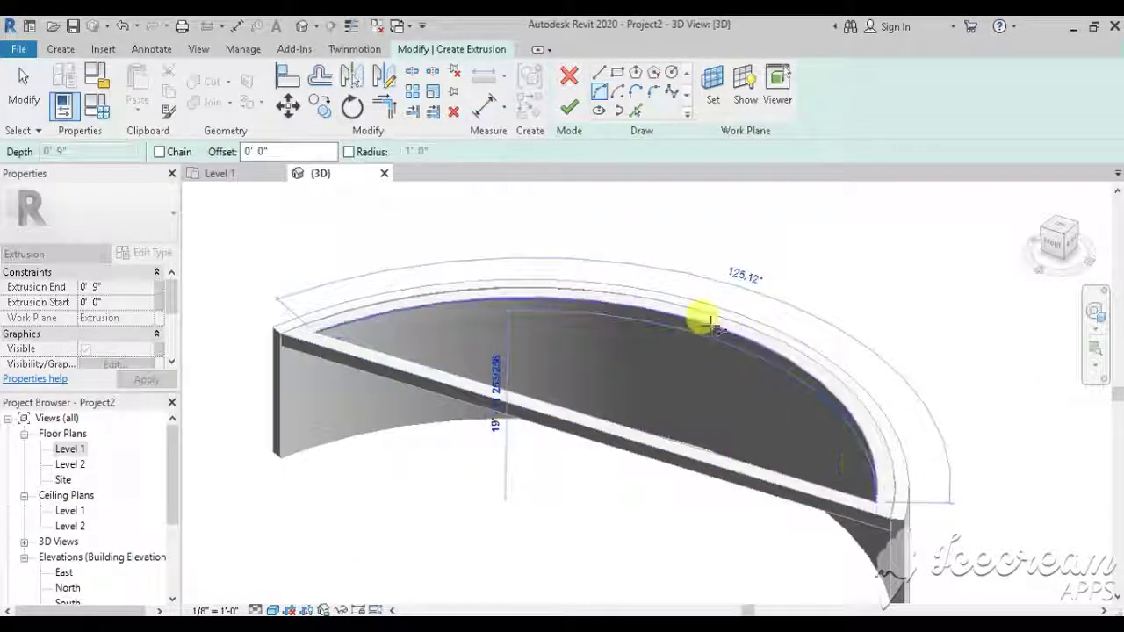
click(703, 313)
click(307, 326)
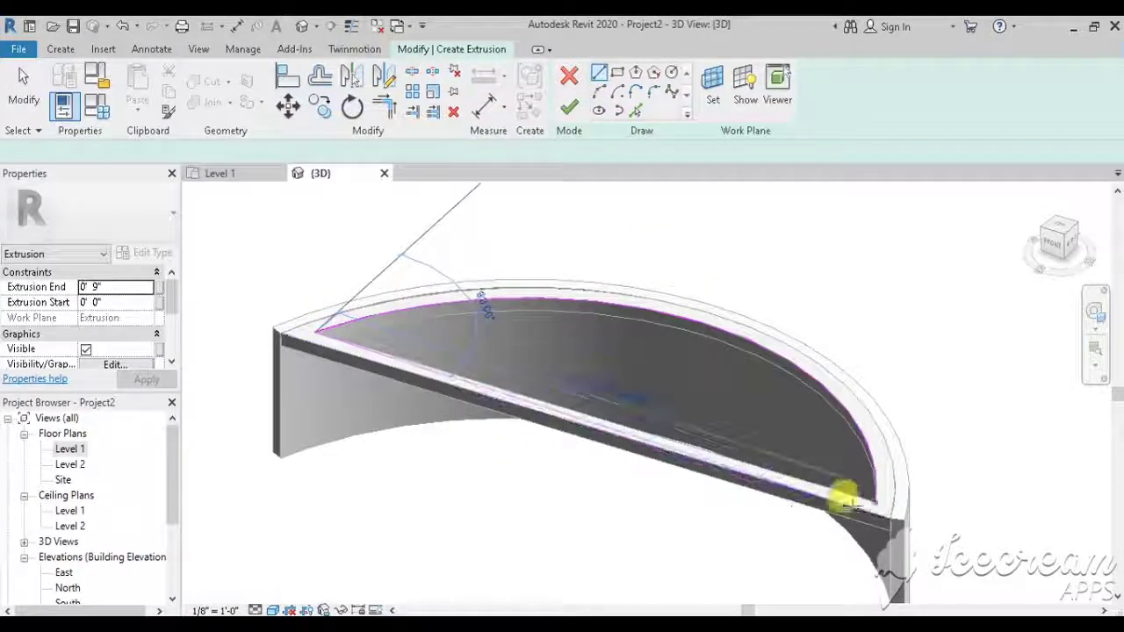
click(875, 501)
text(.41)
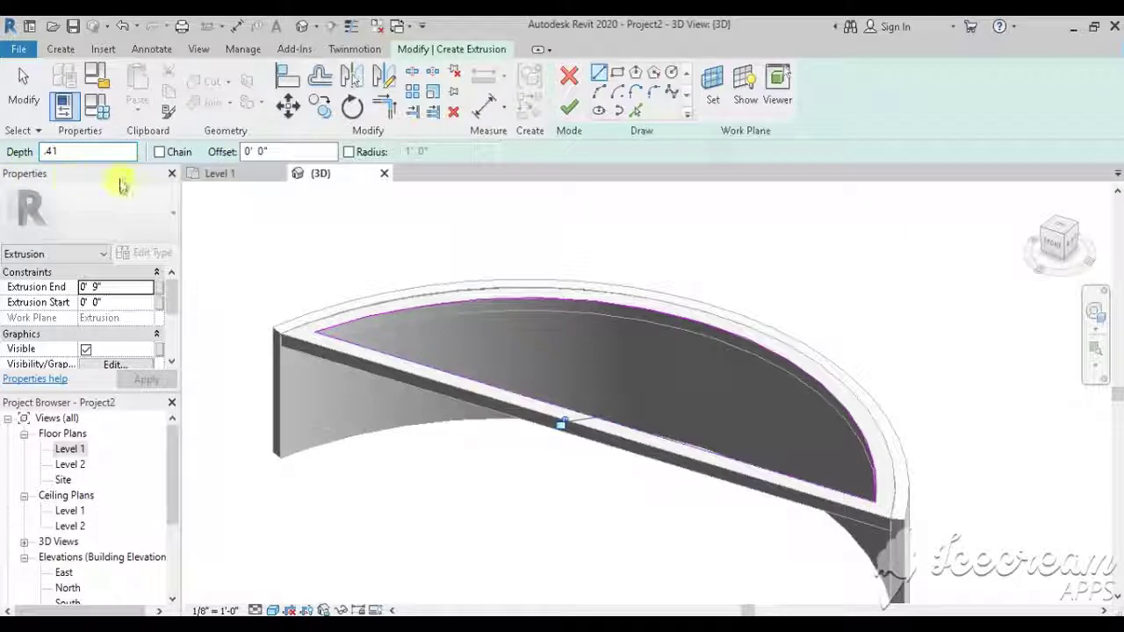
Finish the 0' 4 59/64" deep extrusion and commit the in-place ceiling model
click(575, 117)
scroll(304, 333, up, 3)
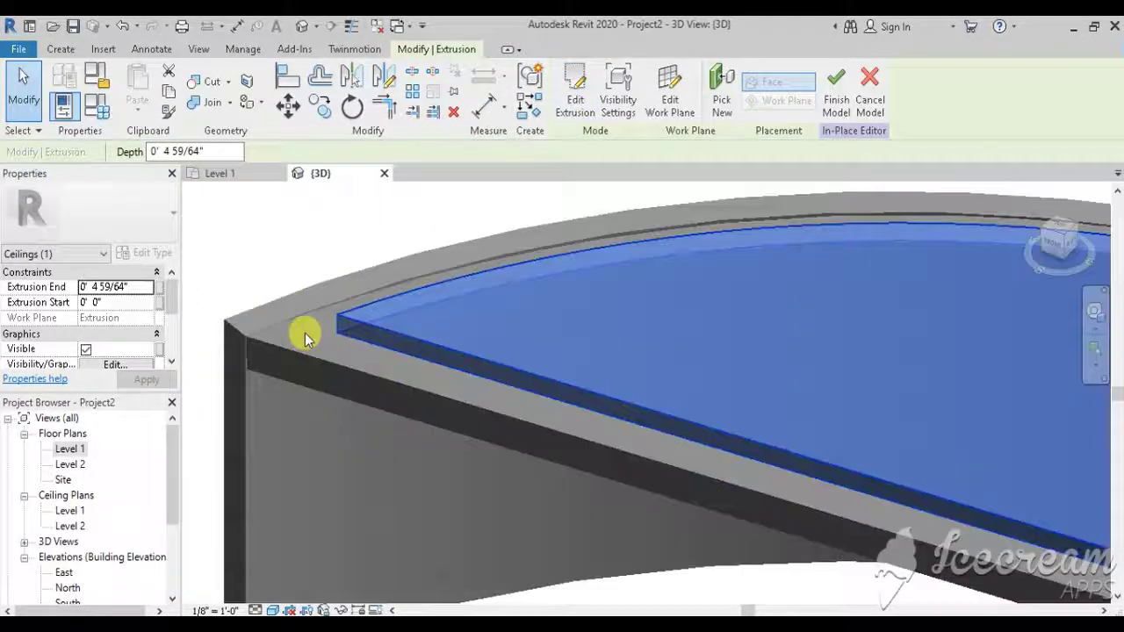
scroll(320, 324, down, 2)
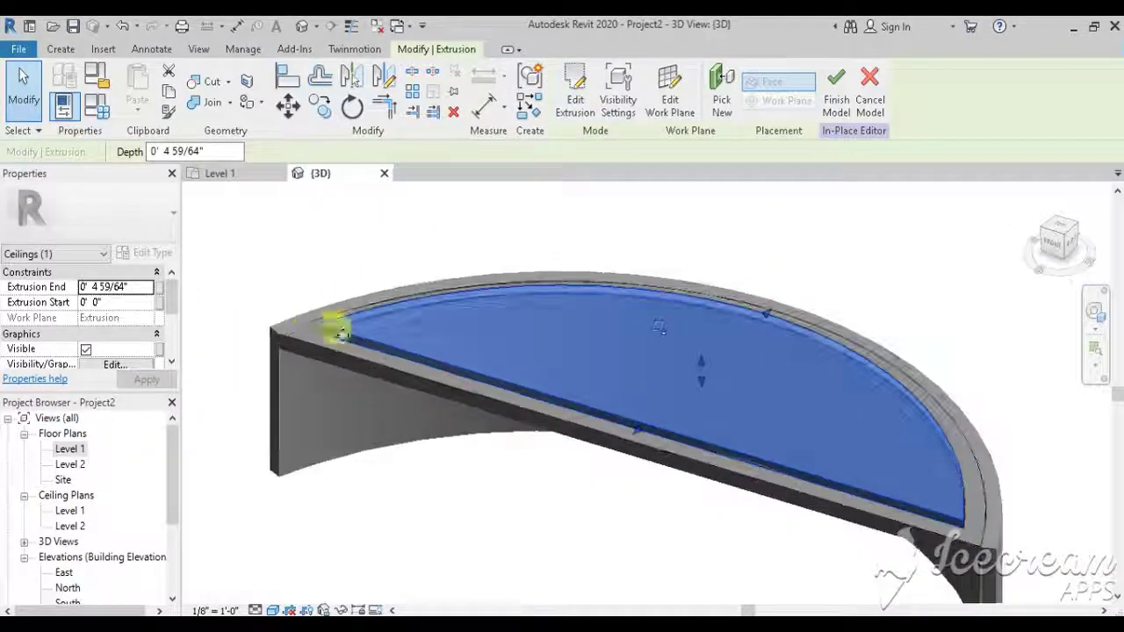
click(804, 218)
click(504, 375)
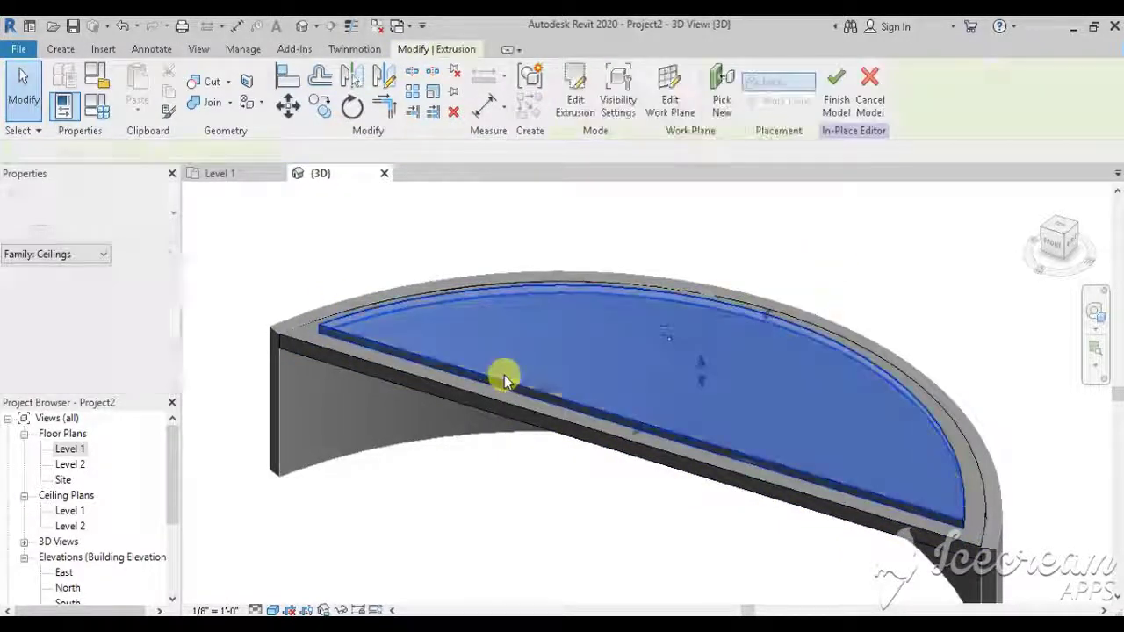
click(838, 105)
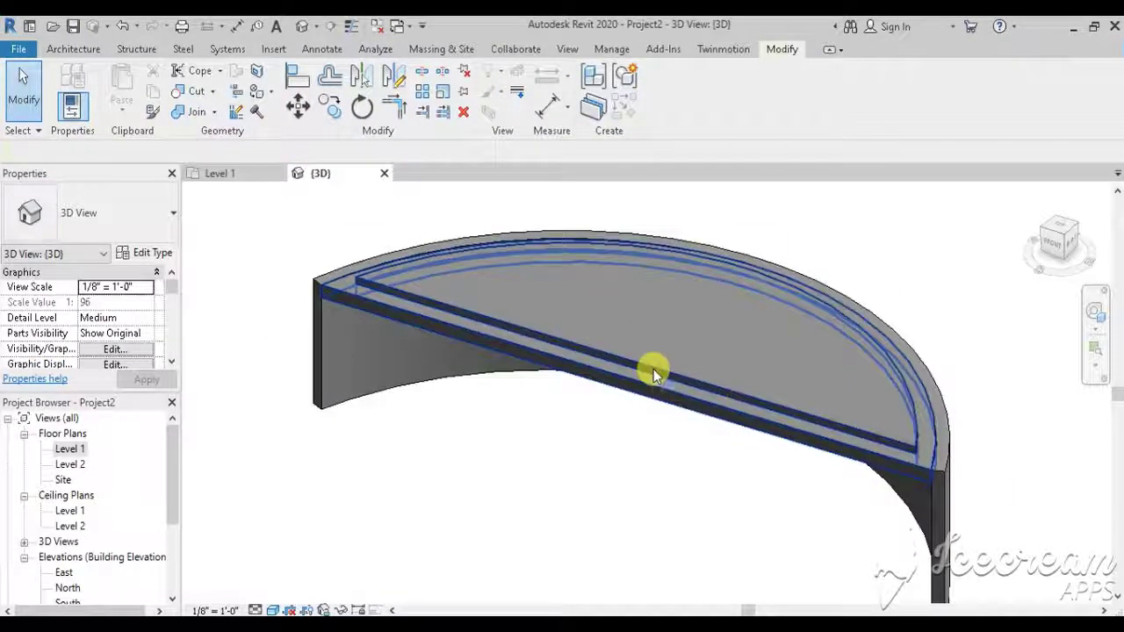
Orbit the model with the navigation wheel to a side view of the capped curved wall
click(653, 369)
key(Escape)
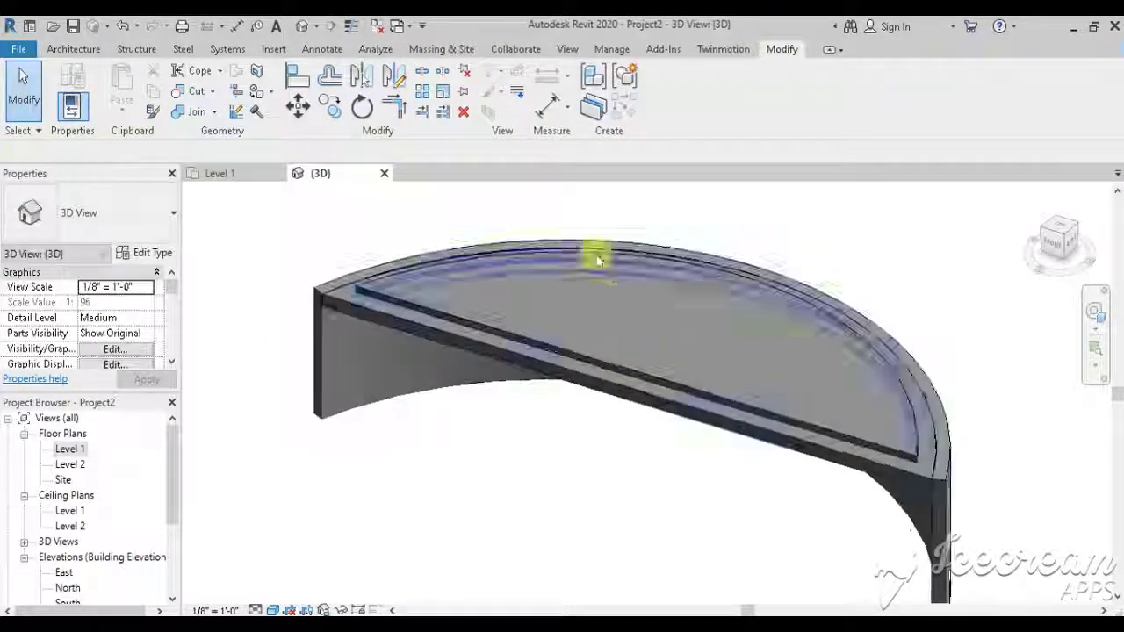
click(1093, 315)
mouse_move(664, 564)
mouse_down()
mouse_move(667, 523)
mouse_move(786, 516)
mouse_move(678, 497)
mouse_move(682, 468)
mouse_move(743, 519)
mouse_move(682, 519)
mouse_move(648, 500)
mouse_move(662, 501)
mouse_move(697, 547)
mouse_move(831, 562)
mouse_move(494, 401)
mouse_move(584, 389)
mouse_up()
scroll(595, 395, down, 3)
scroll(595, 402, up, 2)
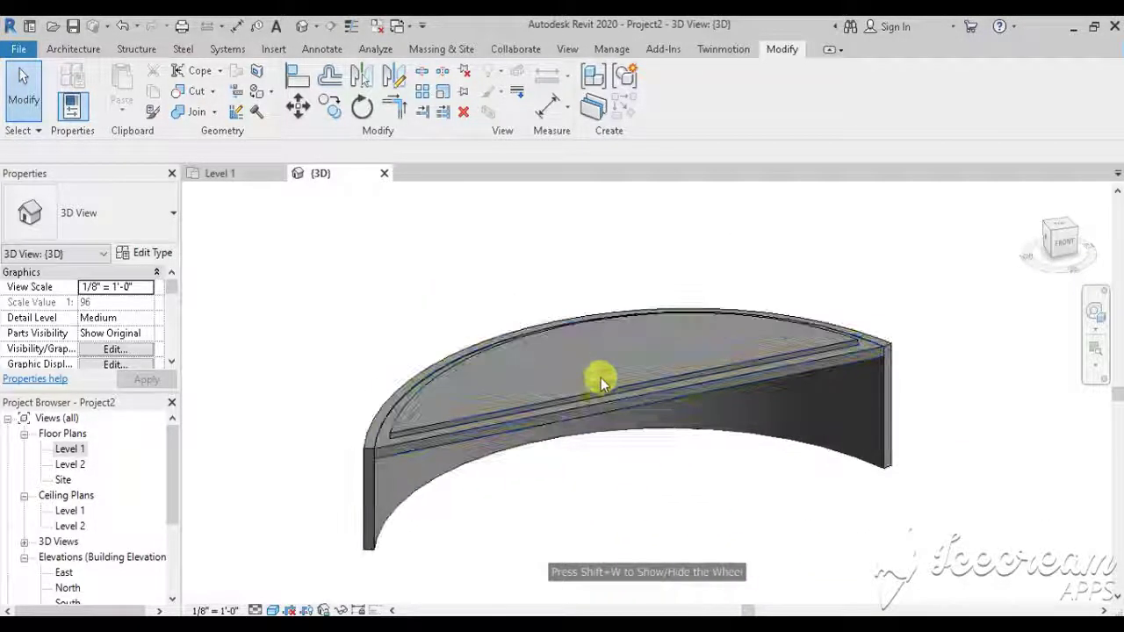
click(602, 379)
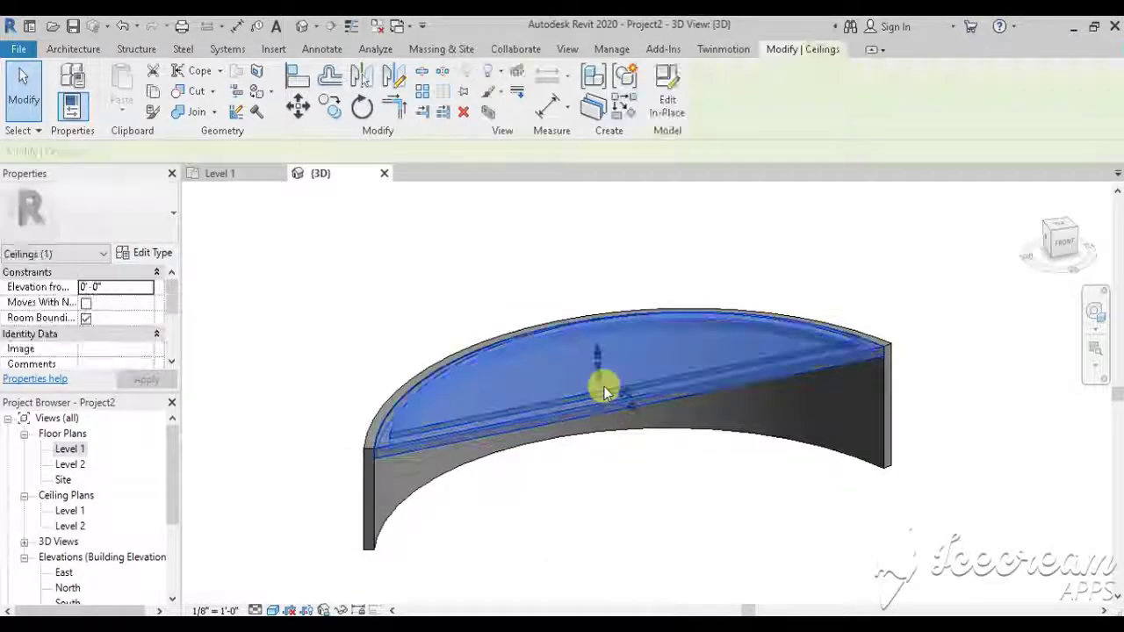
click(662, 494)
scroll(409, 344, down, 1)
Create a new in-place model in the Generic Models category named Generic Models 1
click(194, 104)
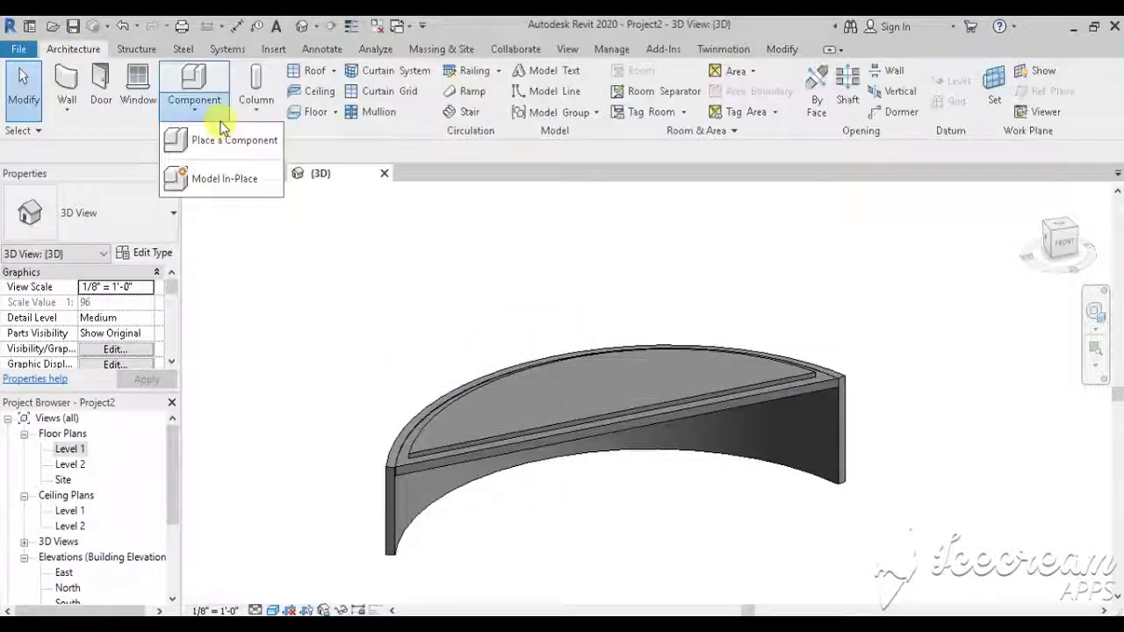
click(224, 178)
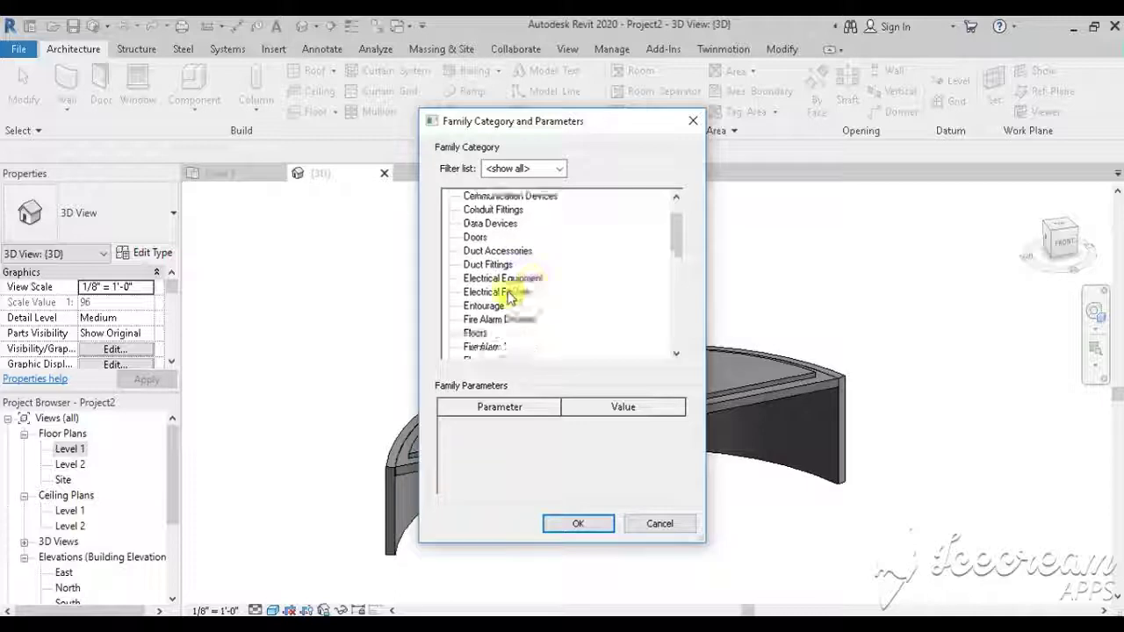
scroll(507, 297, down, 2)
click(582, 523)
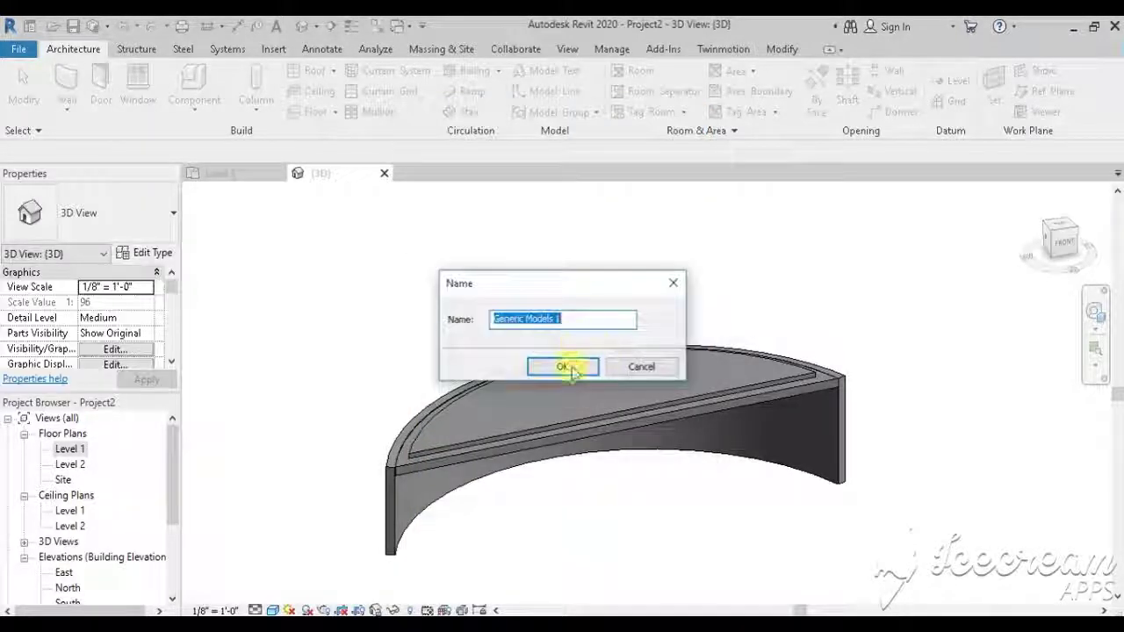
click(572, 367)
Start a void extrusion with its work plane on the slab's top face
click(323, 97)
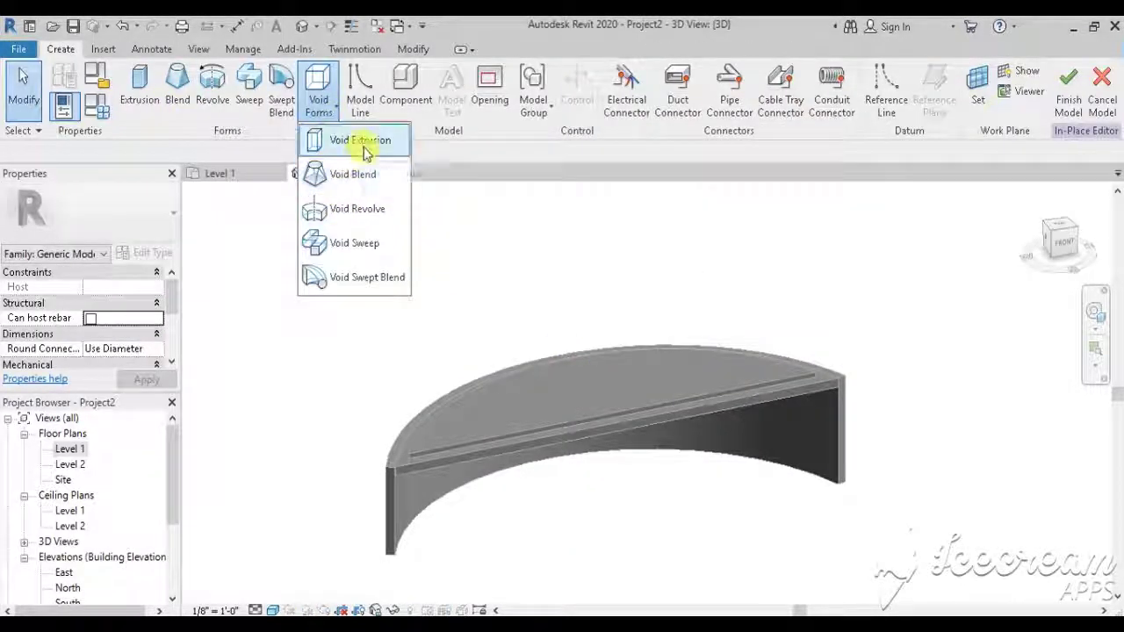
click(325, 143)
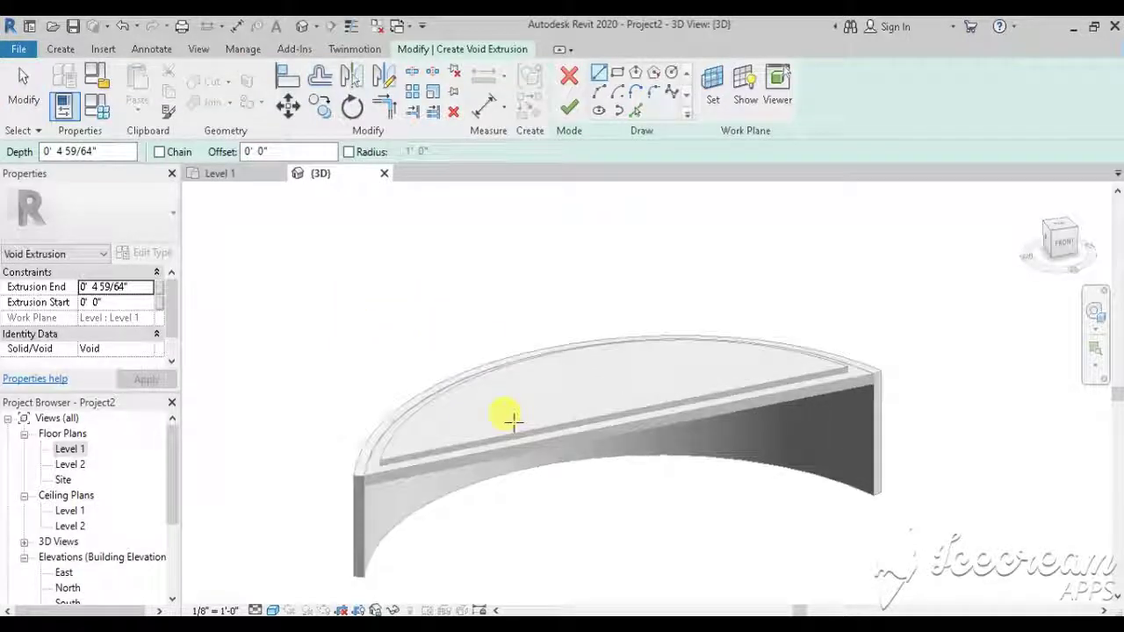
click(712, 86)
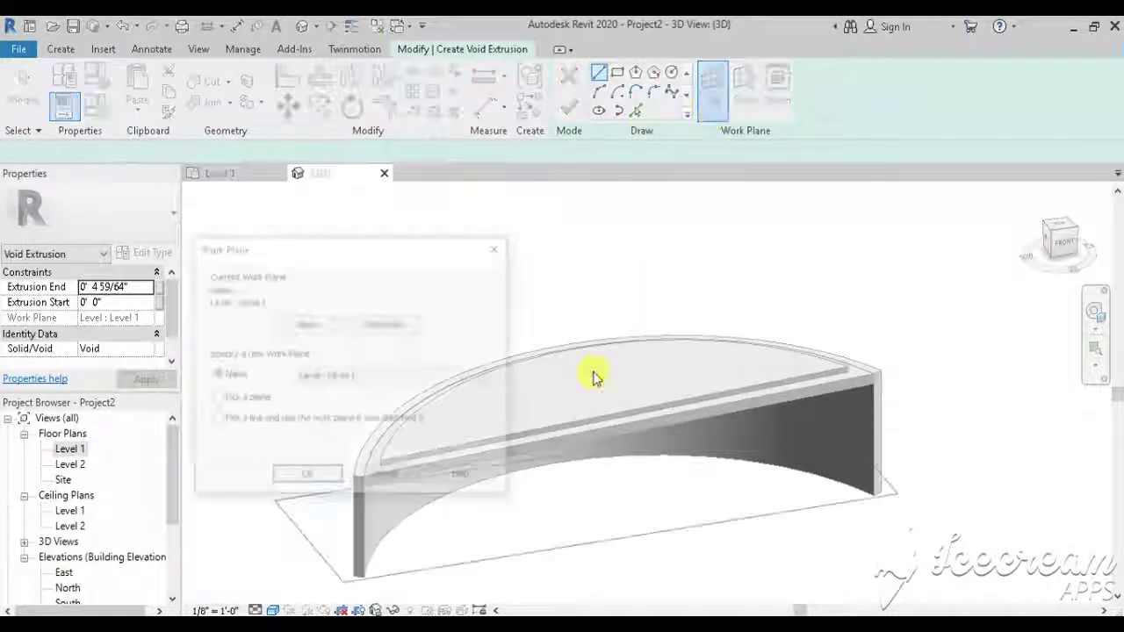
click(280, 470)
click(518, 369)
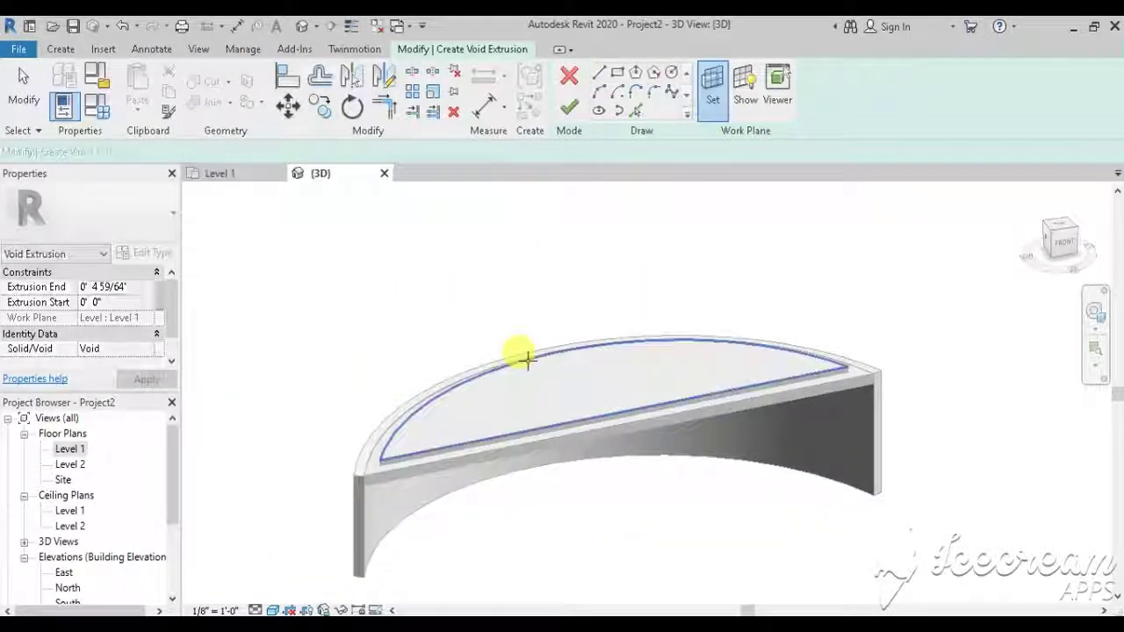